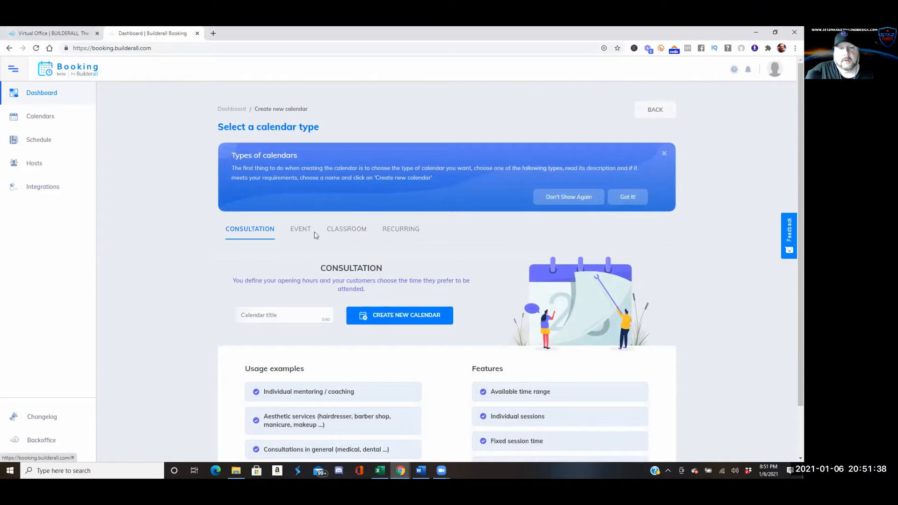
Scroll down and show the Event calendar type's description and usage examples
scroll(265, 229, down, 1)
scroll(266, 229, down, 2)
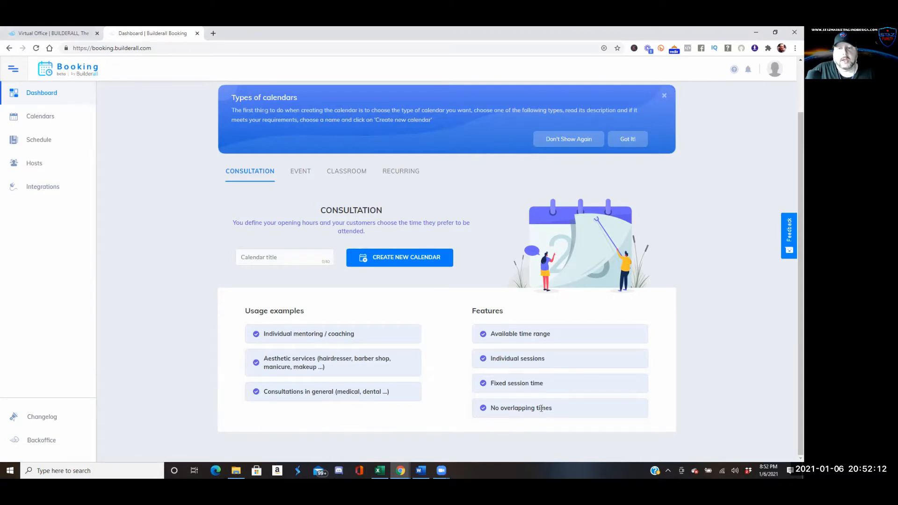
click(302, 173)
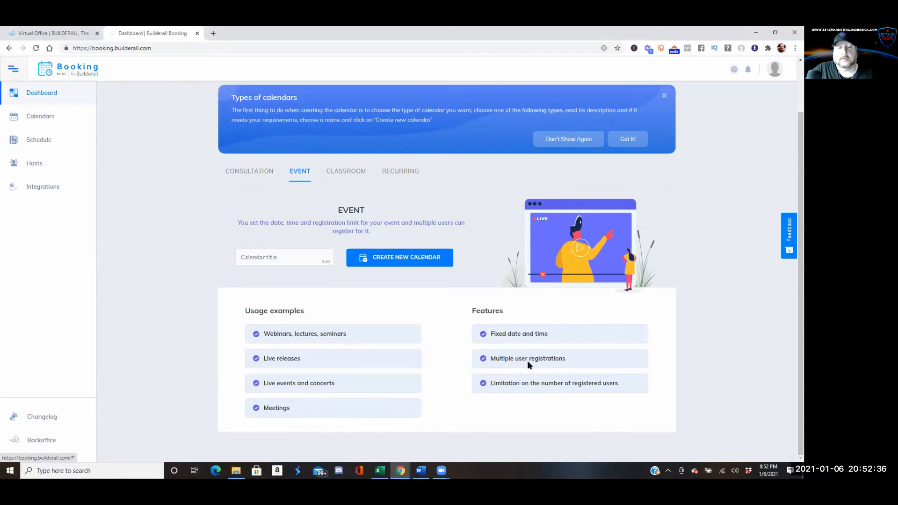
Read the Classroom and Recurring calendar type descriptions, then switch back to Consultation
click(348, 171)
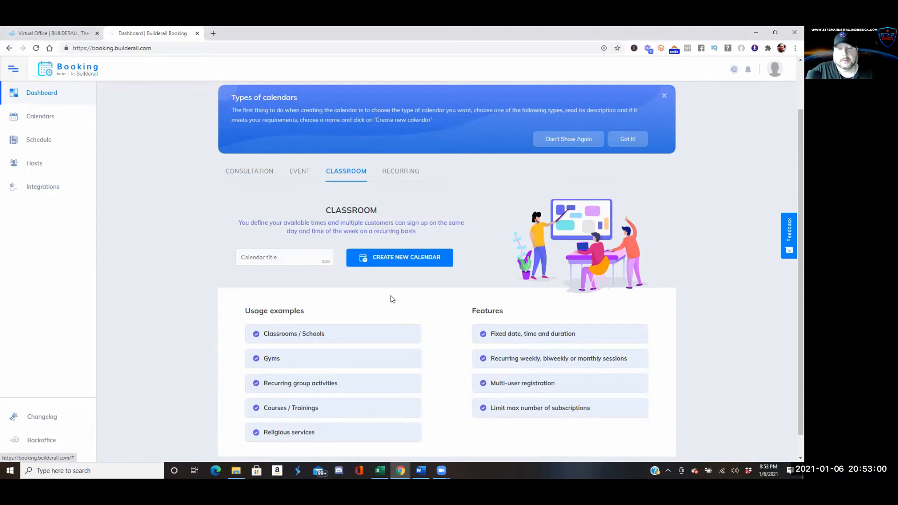
click(409, 175)
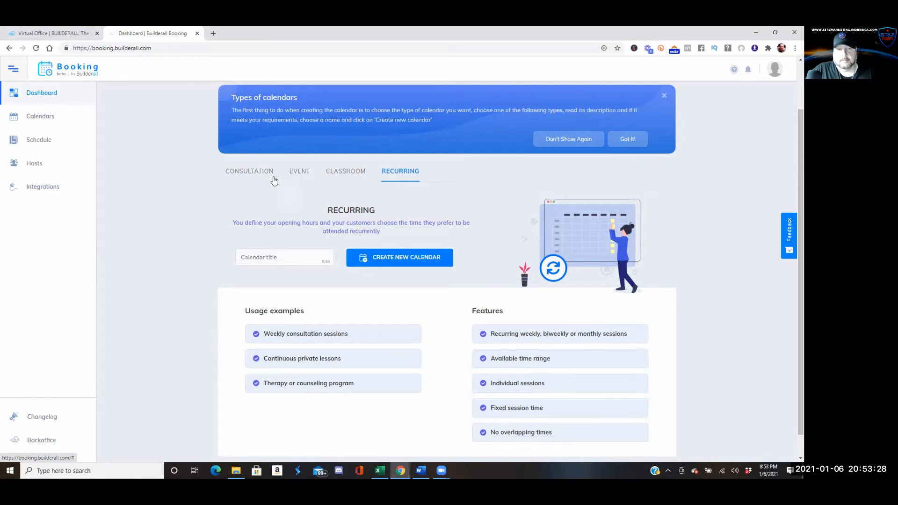
click(244, 171)
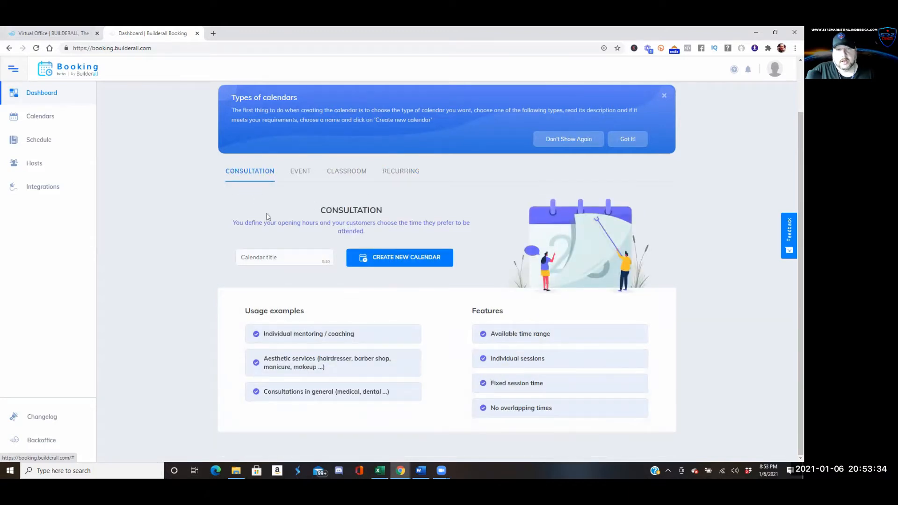
Title the new calendar 'STAZ Marketing and Design', dropping the LLC suffix, and create it
click(289, 260)
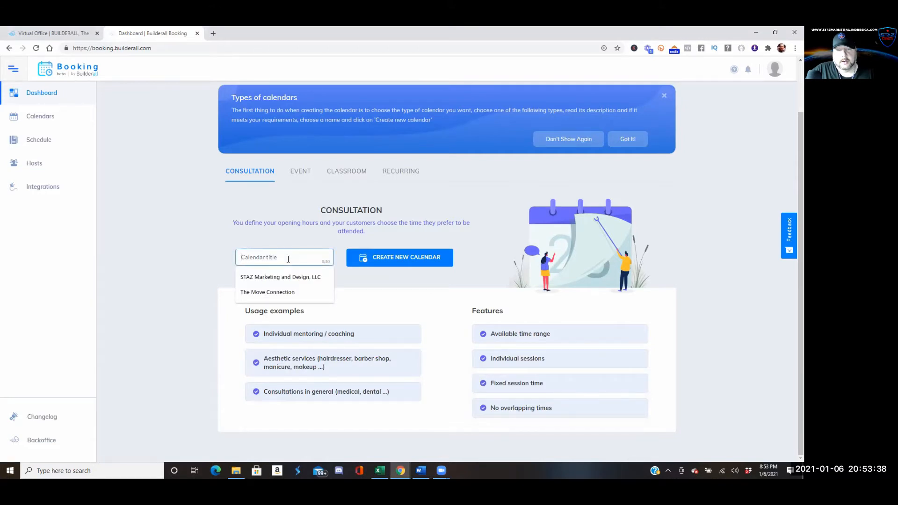
click(281, 277)
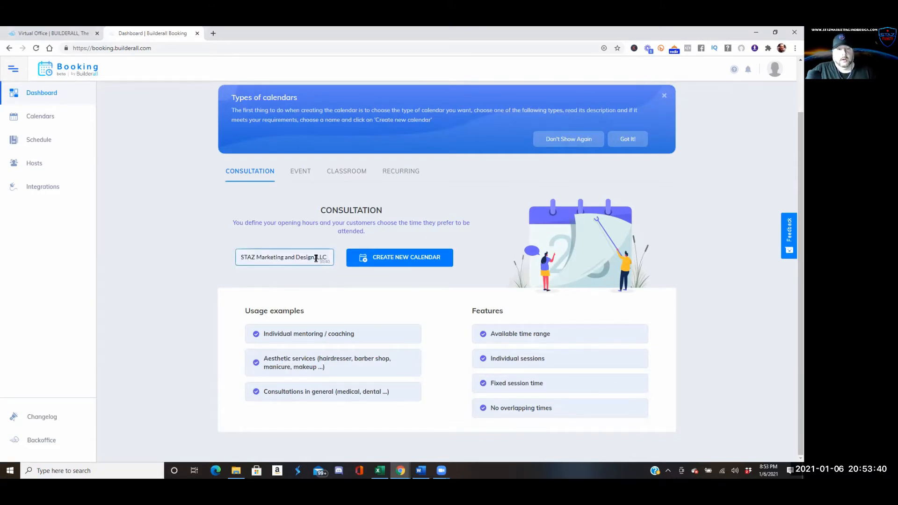
drag(332, 258, 316, 257)
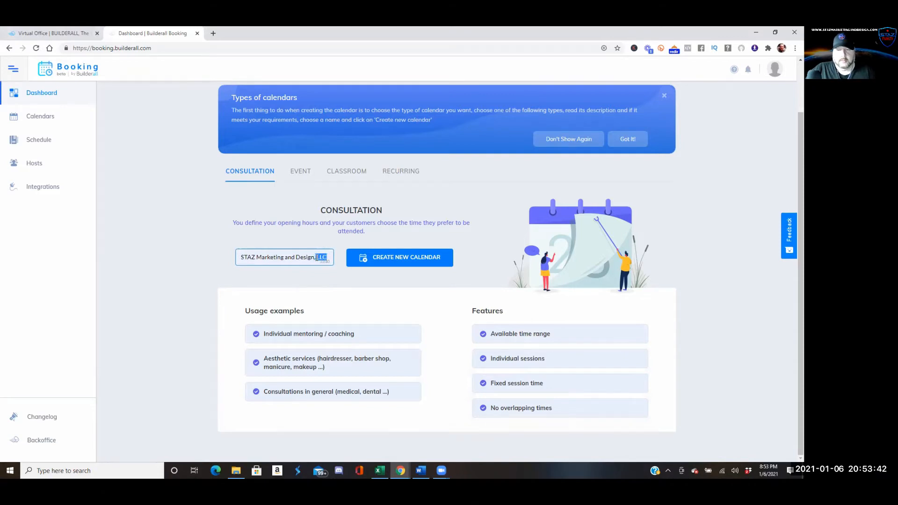
key(BackSpace)
key(BackSpace)
key(BackSpace)
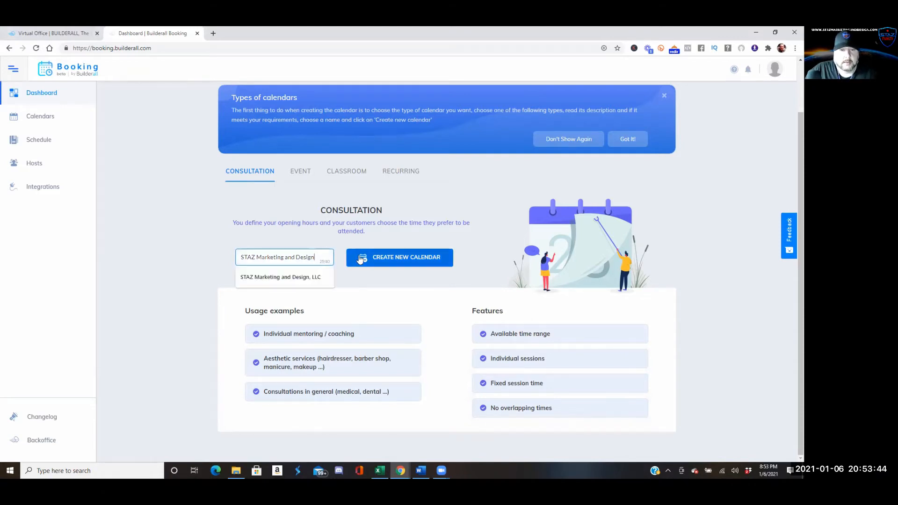
click(364, 260)
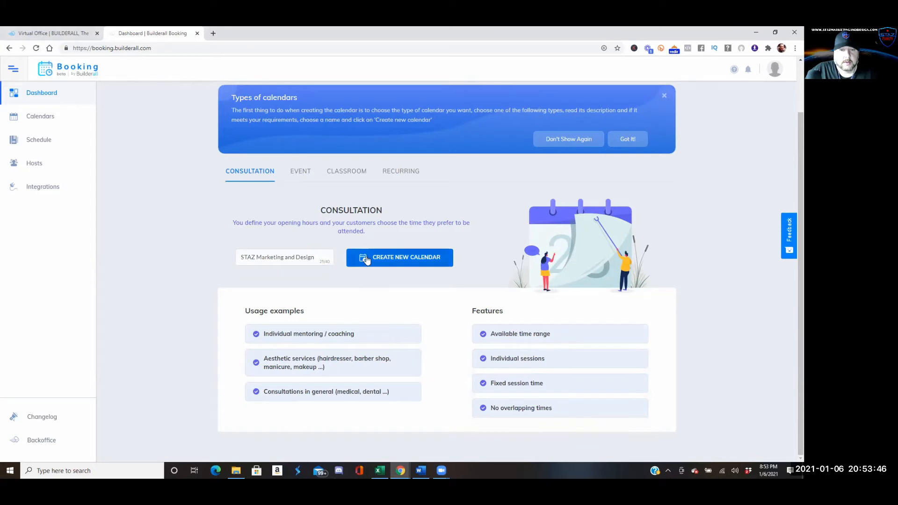
click(366, 260)
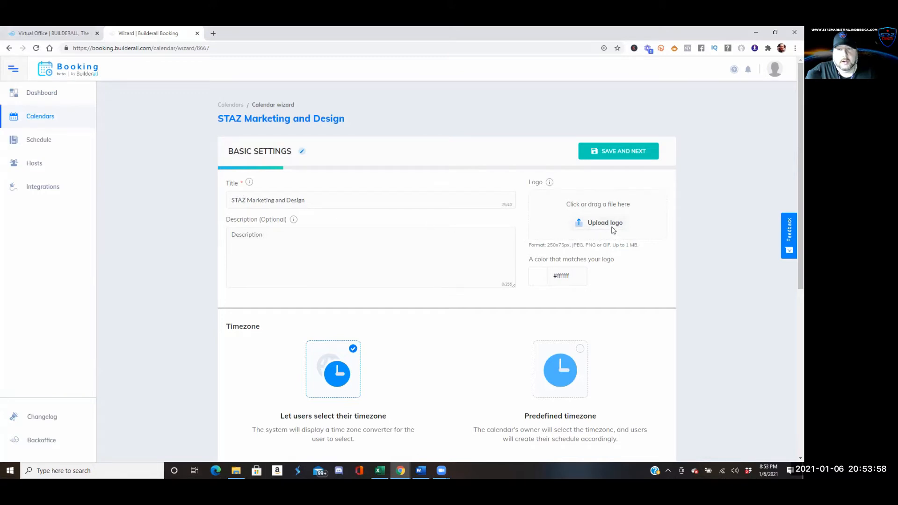
click(572, 228)
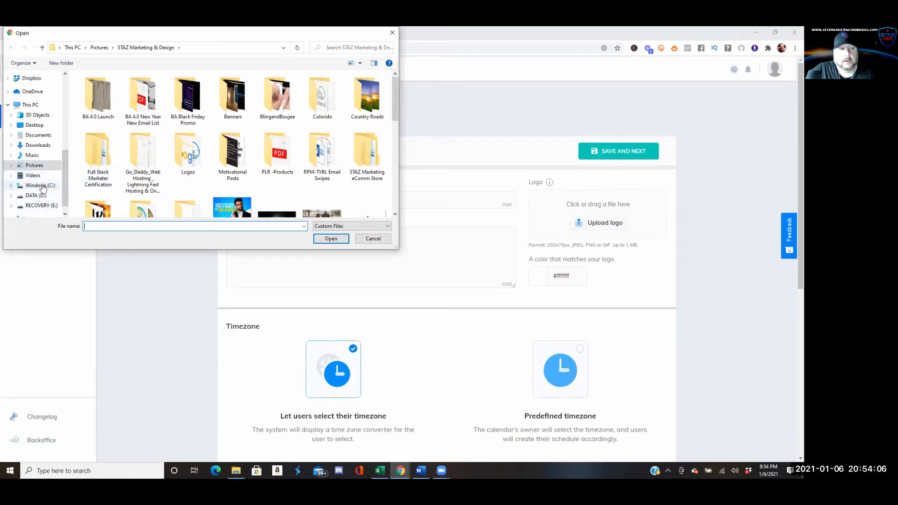
Upload the STAZ Marketing and Design logo from the Logos folder
scroll(43, 187, down, 1)
scroll(42, 154, up, 4)
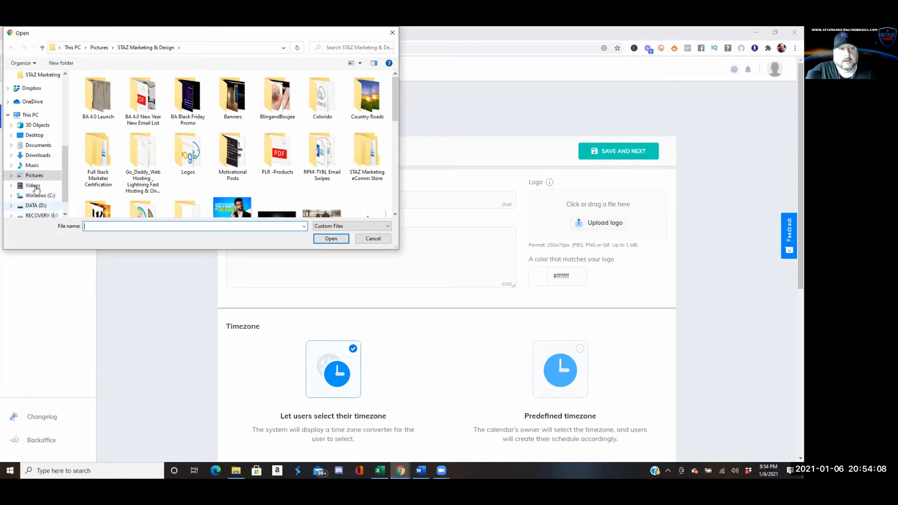
click(42, 95)
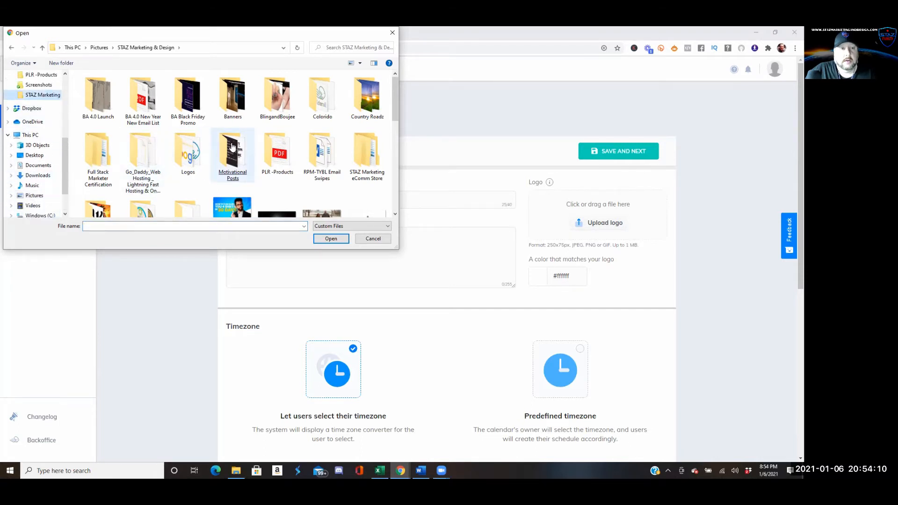
double_click(192, 164)
scroll(317, 131, down, 1)
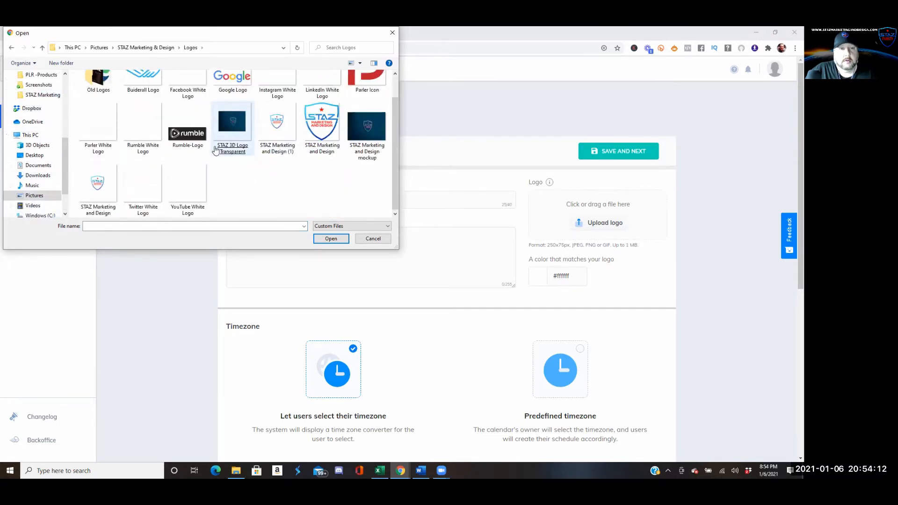
double_click(317, 131)
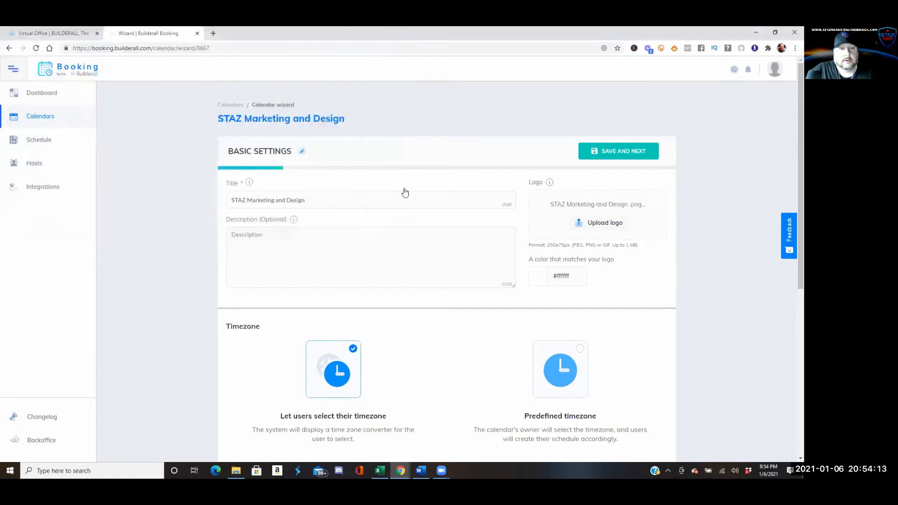
Set the logo background colour to dark navy #030131
click(540, 278)
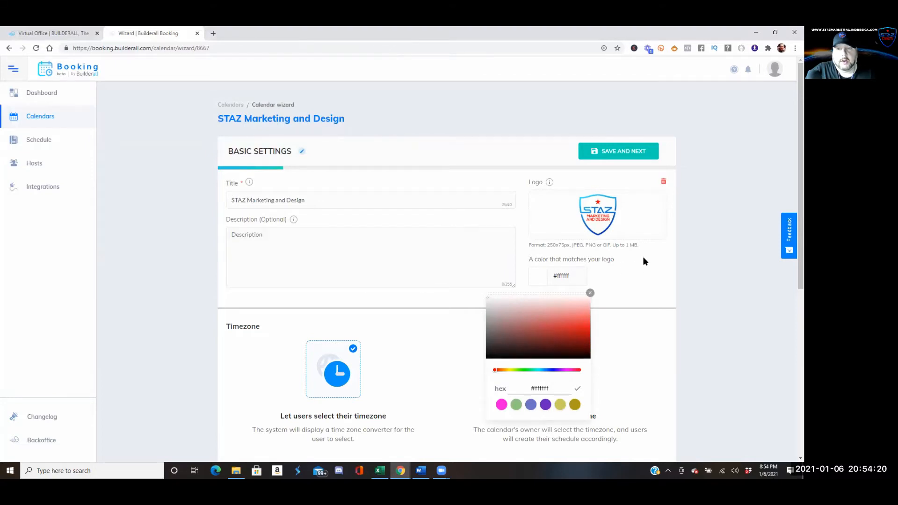
click(552, 370)
click(585, 335)
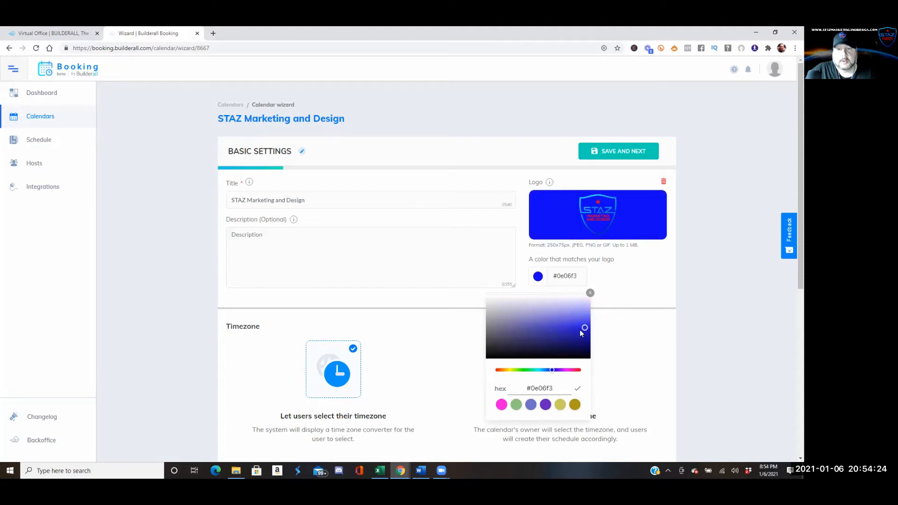
click(584, 339)
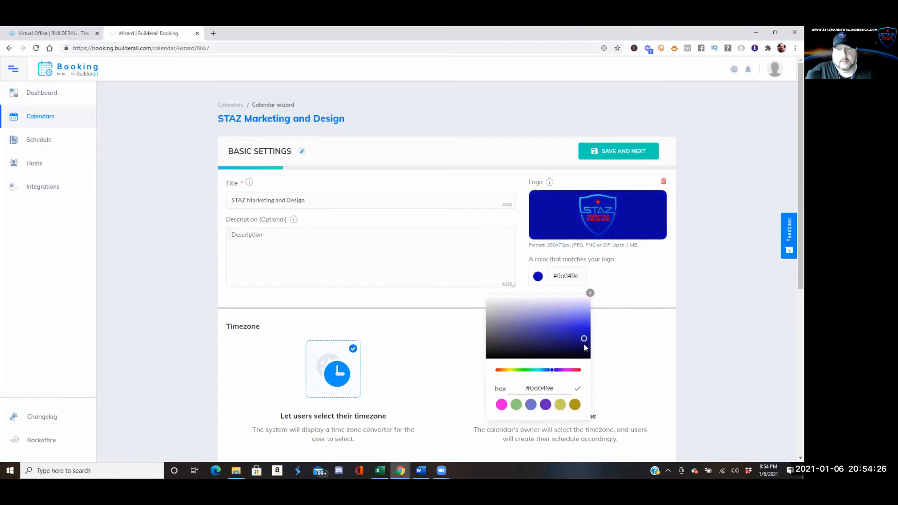
click(585, 357)
click(648, 294)
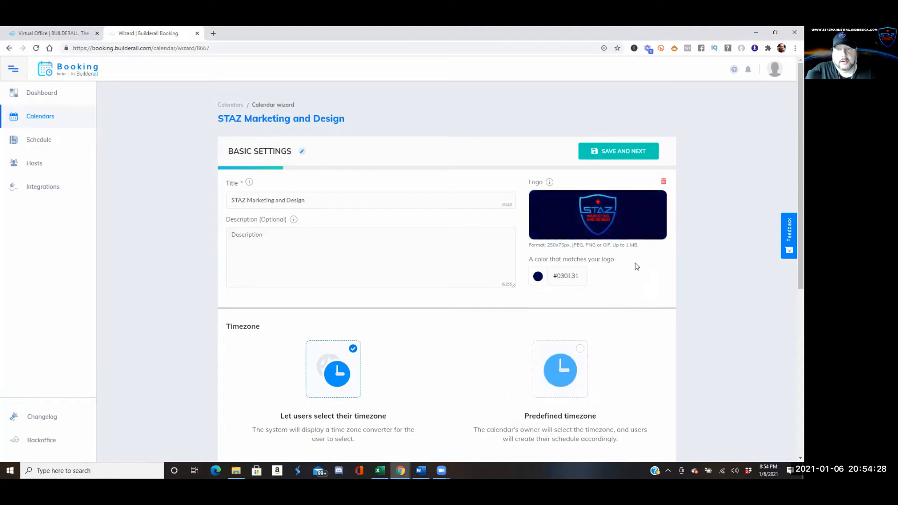
Copy the title 'STAZ Marketing and Design' into the calendar description
triple_click(321, 201)
key(Down)
click(393, 250)
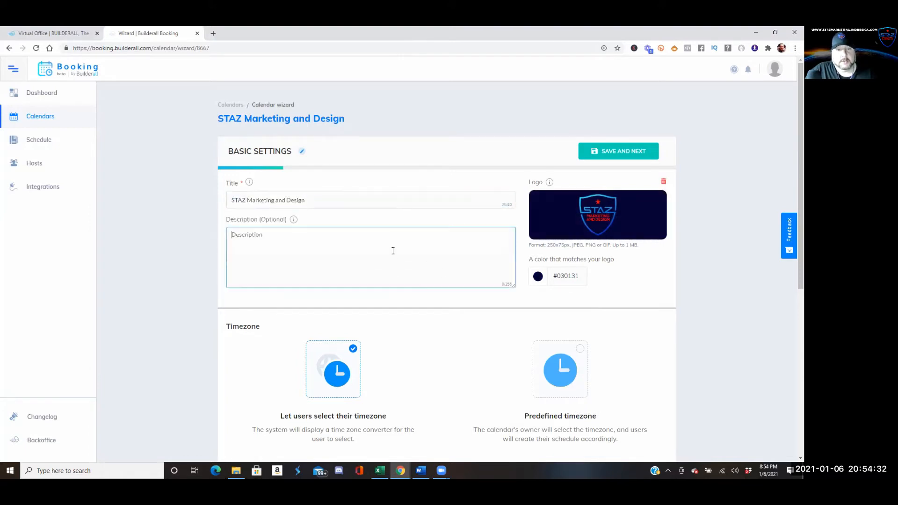
drag(319, 202, 207, 198)
key(ctrl+c)
click(260, 273)
key(ctrl+v)
scroll(293, 275, down, 4)
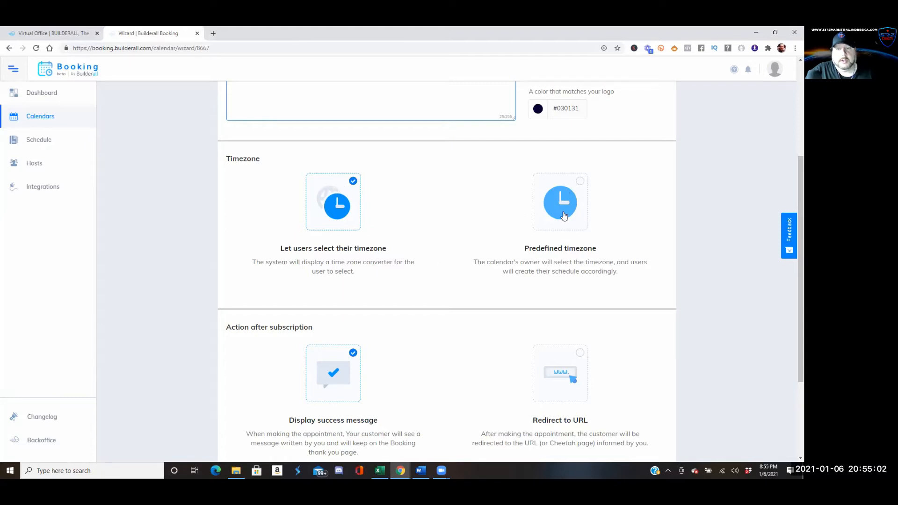
Use predefined Eastern Time (US & Canada), keep 'Thanks for signing up!', and save basic settings
click(580, 183)
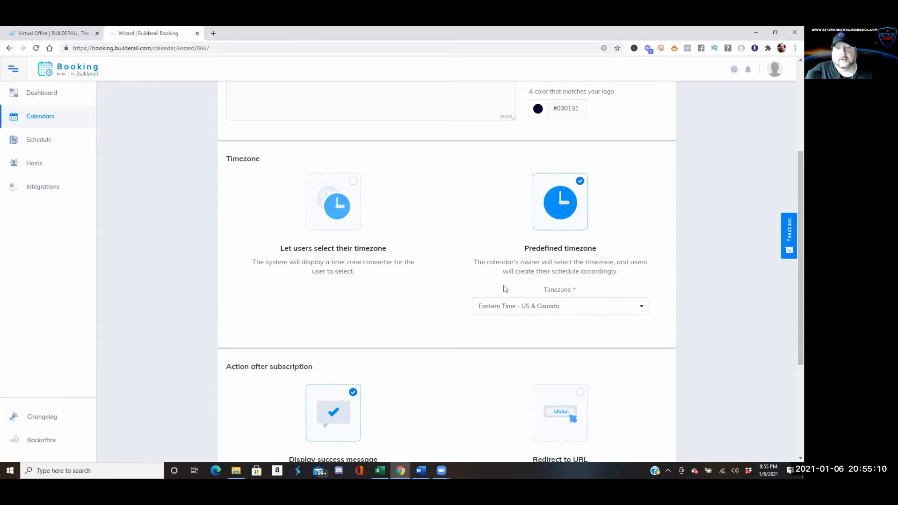
scroll(433, 294, down, 3)
scroll(435, 291, down, 1)
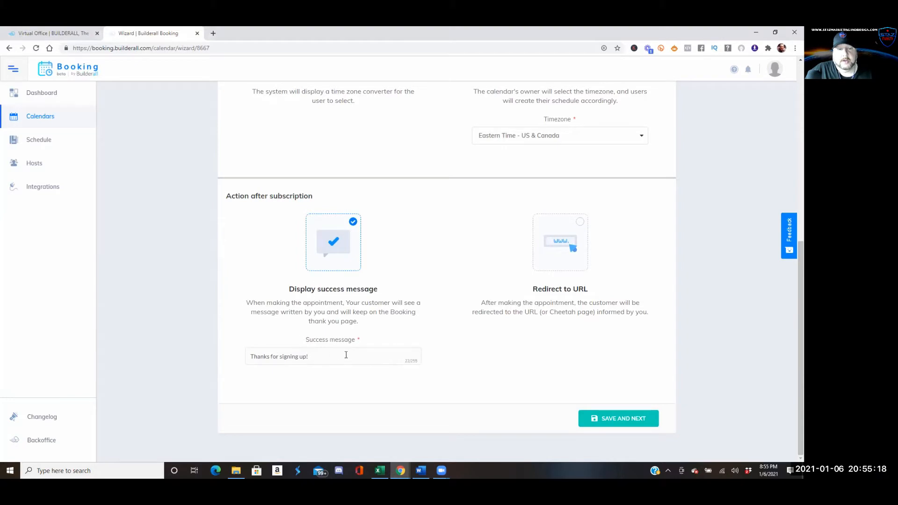
drag(346, 355, 236, 354)
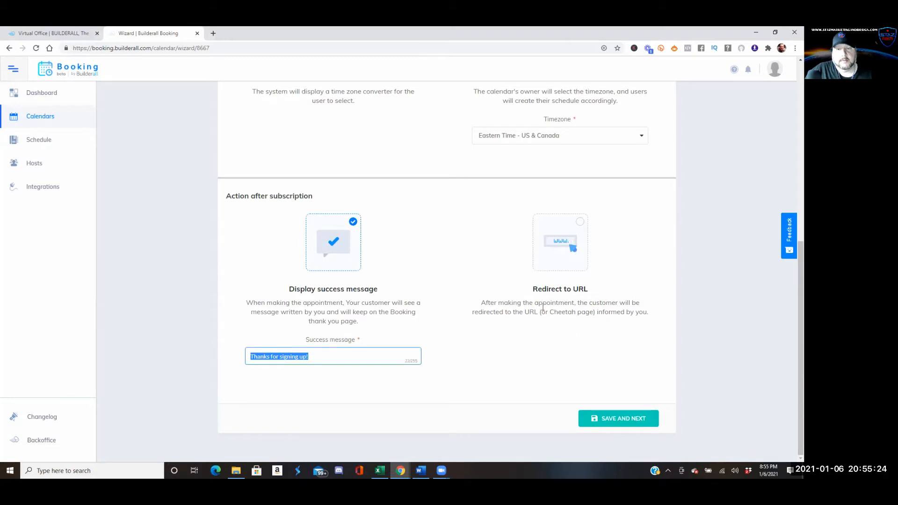
click(420, 351)
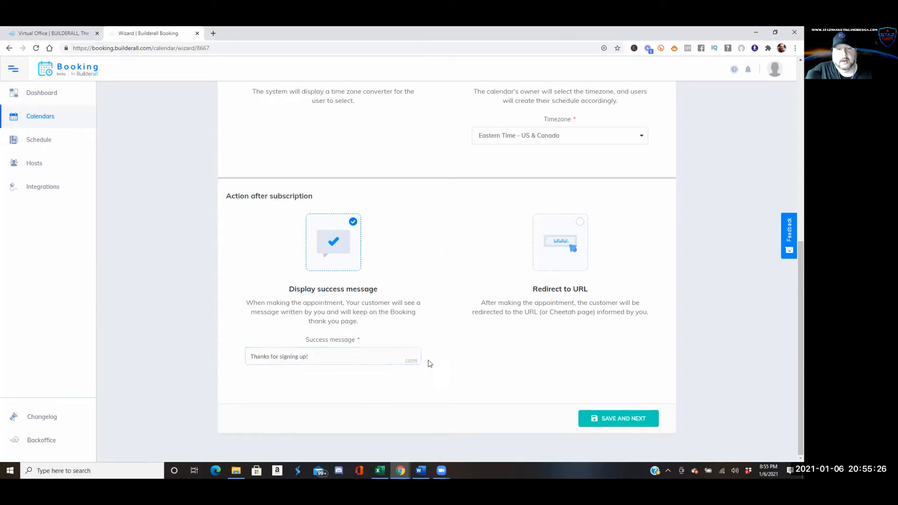
click(624, 421)
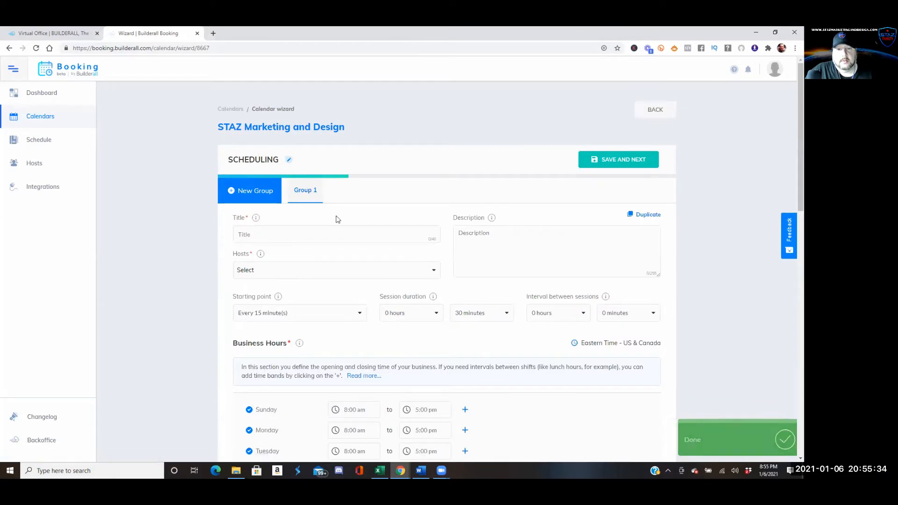
Title the group 'Website Consultation' and reuse that wording as its description
scroll(336, 219, down, 3)
scroll(337, 219, down, 1)
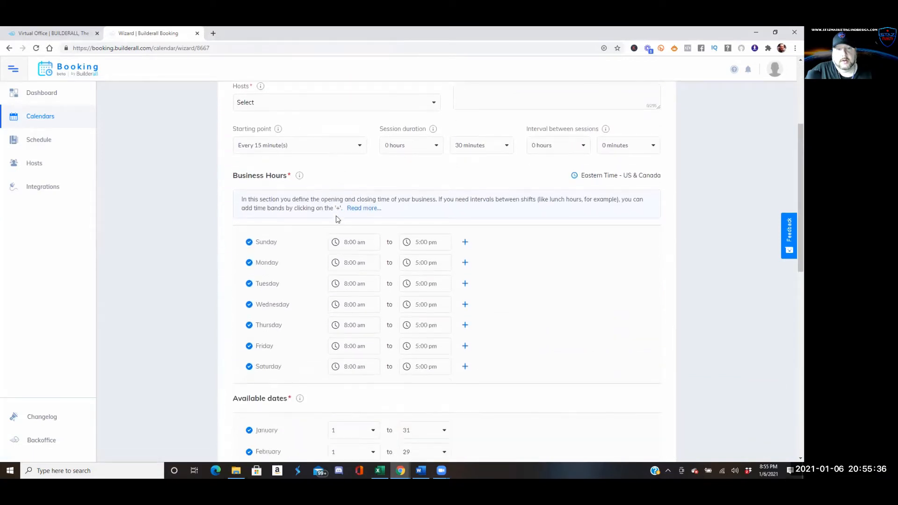
scroll(337, 219, up, 4)
scroll(336, 219, down, 1)
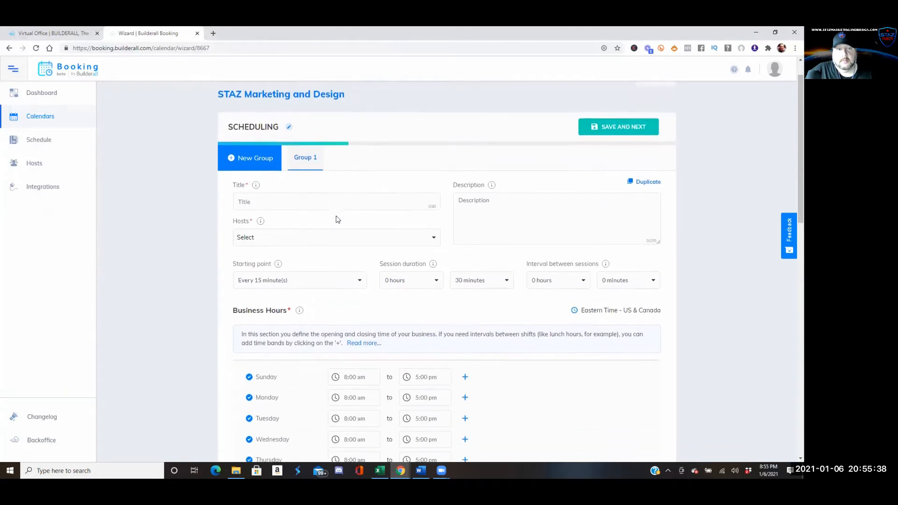
click(271, 193)
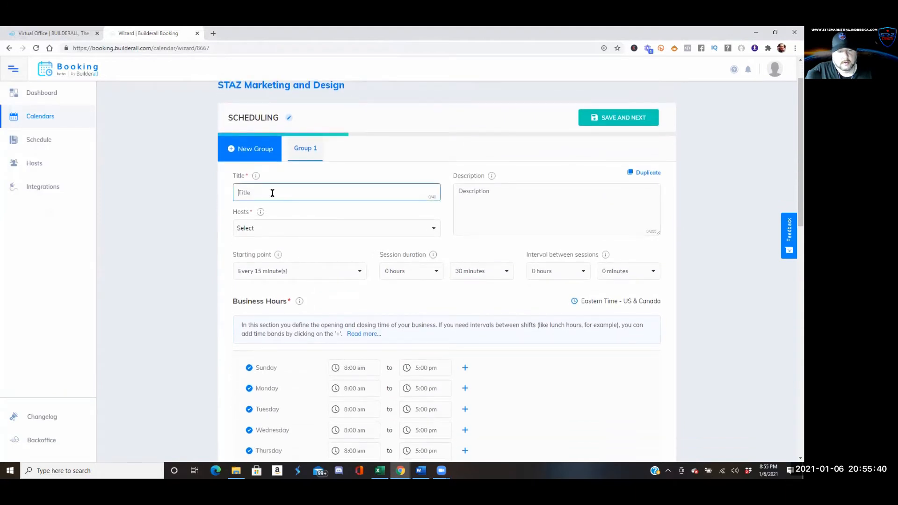
click(302, 199)
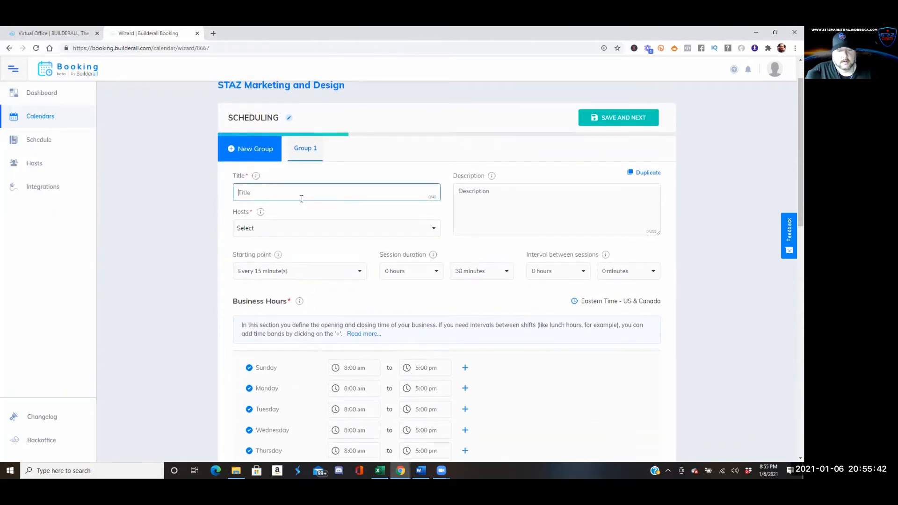
text(We)
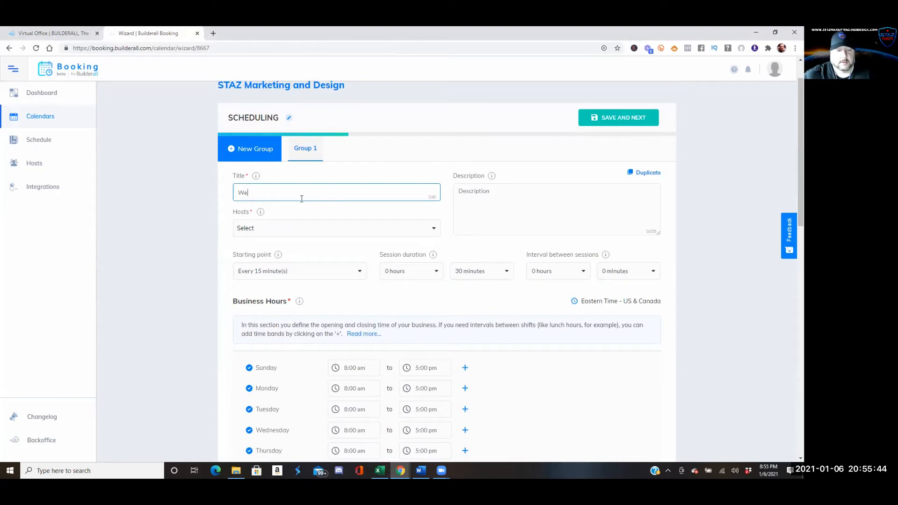
text(bsite)
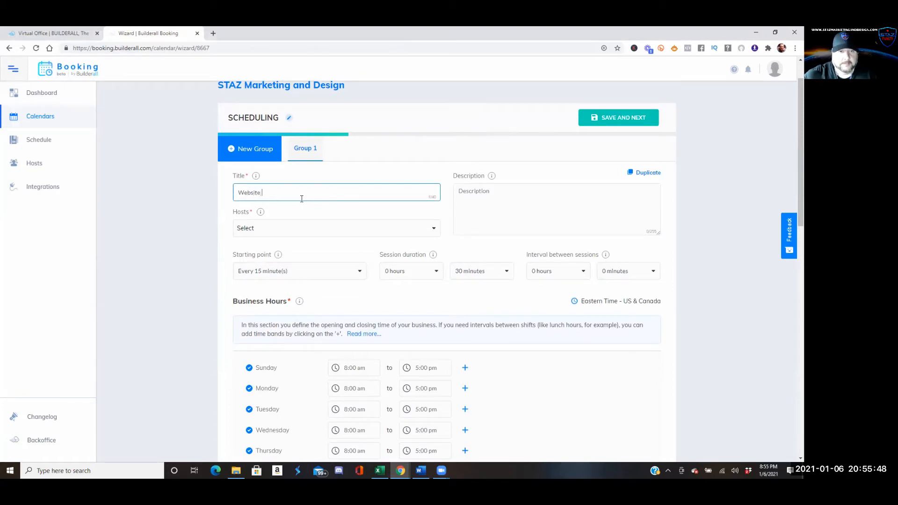
text( Consu)
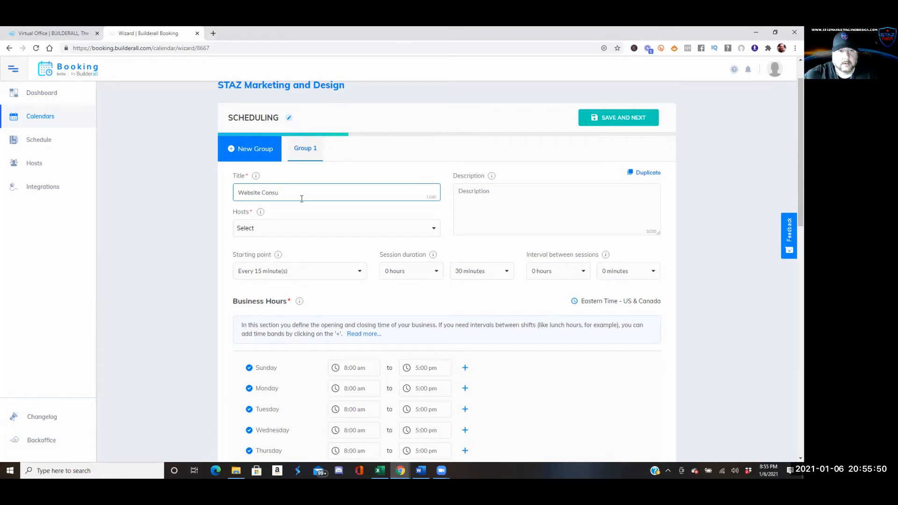
text(ltation)
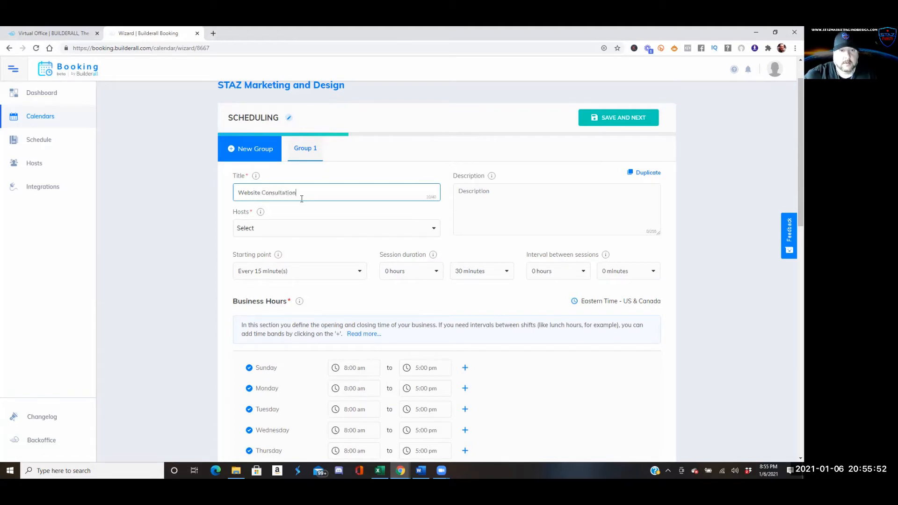
drag(311, 197, 241, 196)
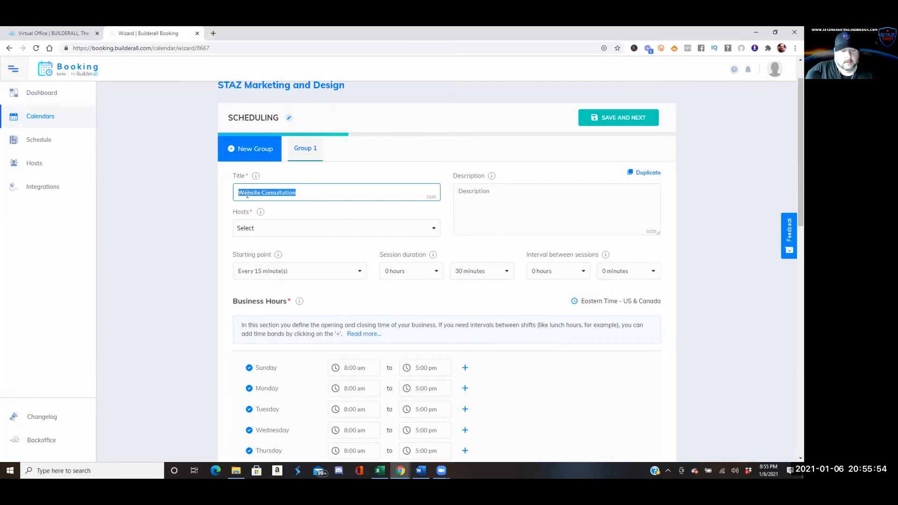
click(522, 202)
text(Website Consultation)
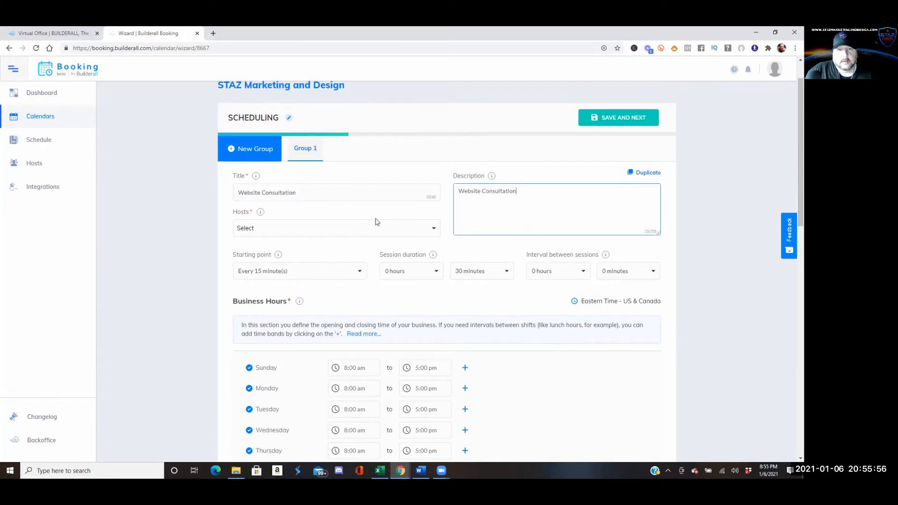
Assign a host and keep the session duration at 0 hours 30 minutes
click(342, 227)
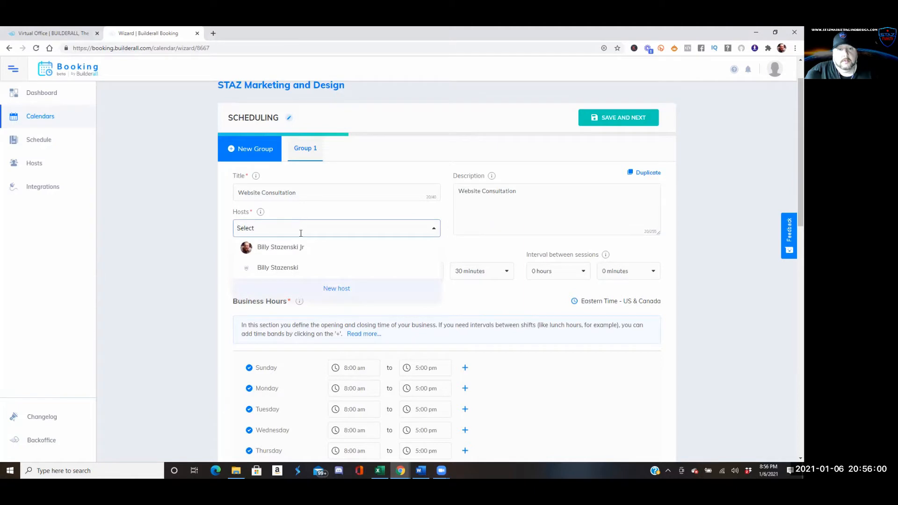
click(301, 271)
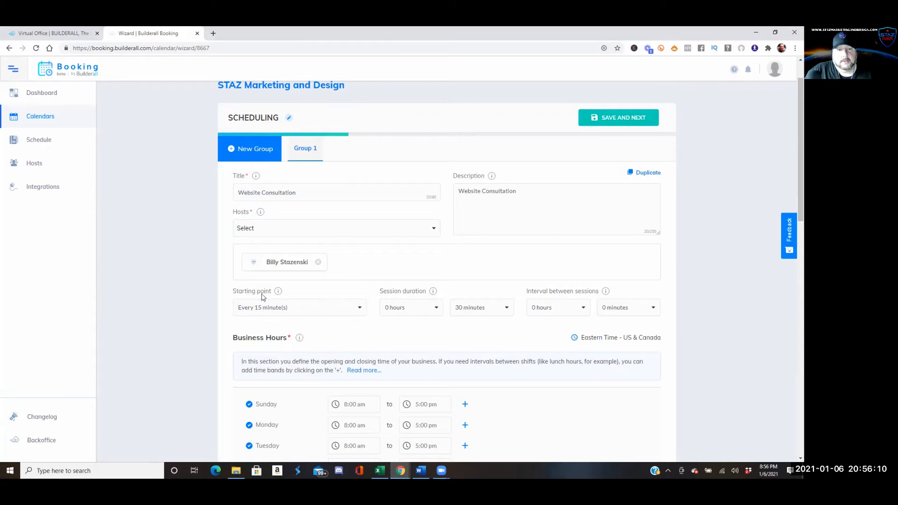
mouse_move(278, 292)
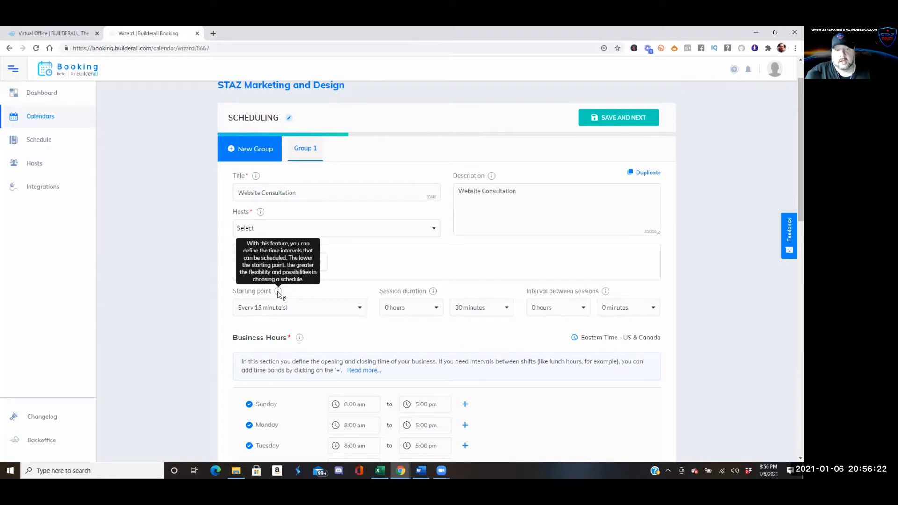
click(428, 310)
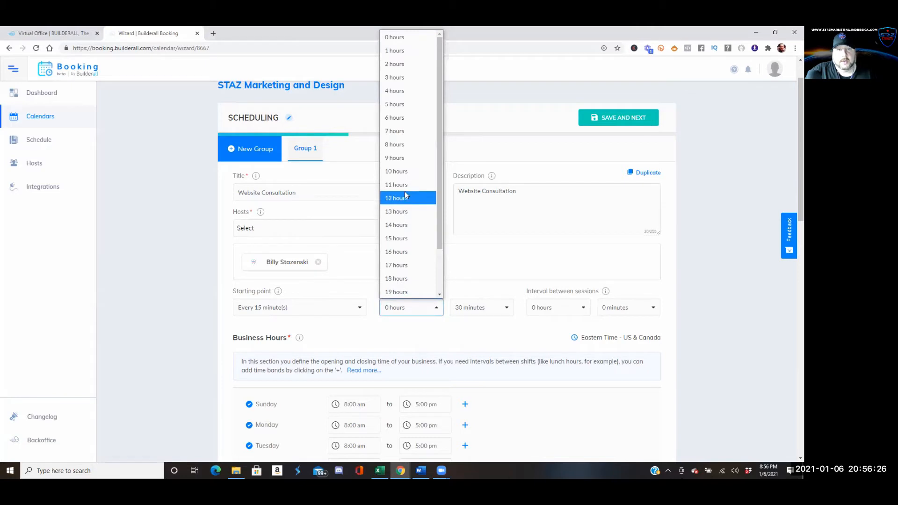
click(409, 48)
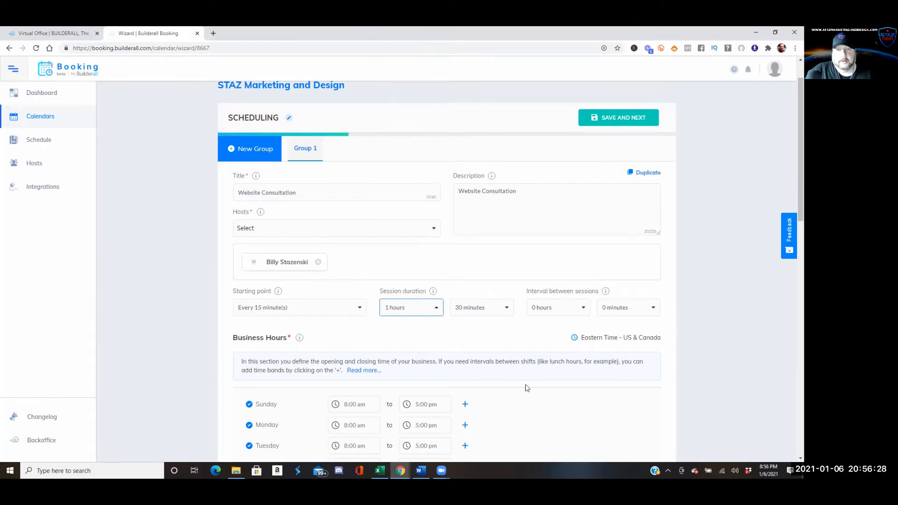
click(508, 308)
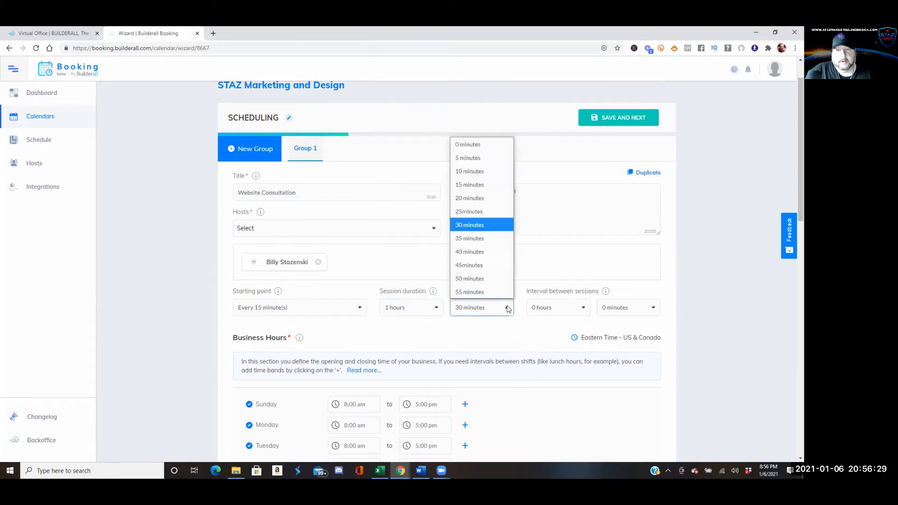
click(438, 312)
click(405, 36)
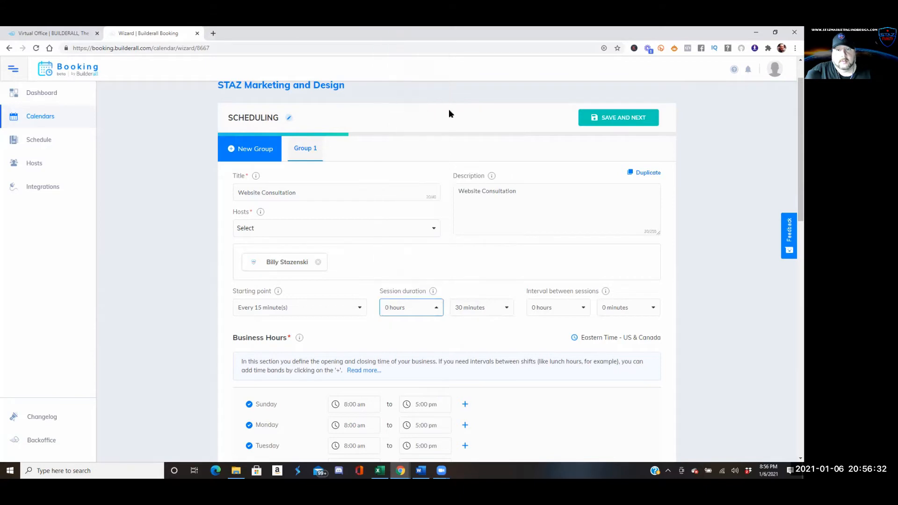
Set the interval between sessions to 0 hours 30 minutes
click(588, 312)
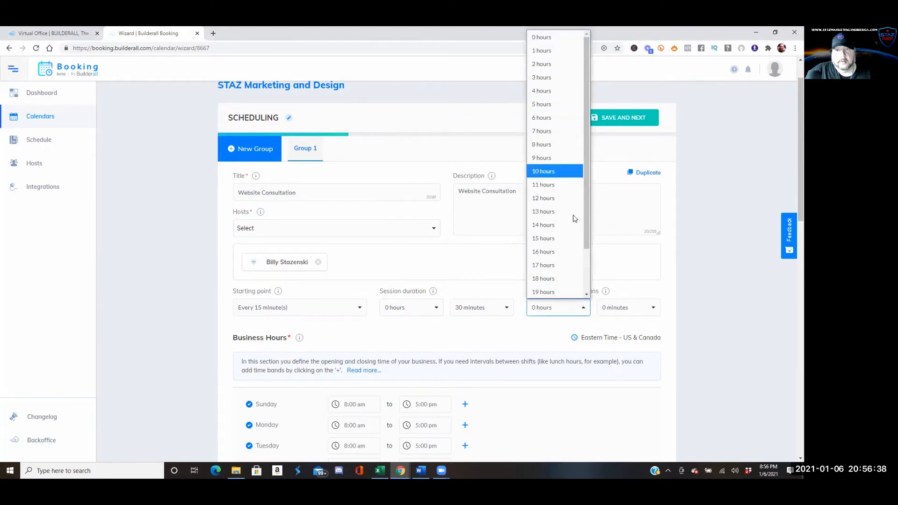
click(650, 312)
click(651, 312)
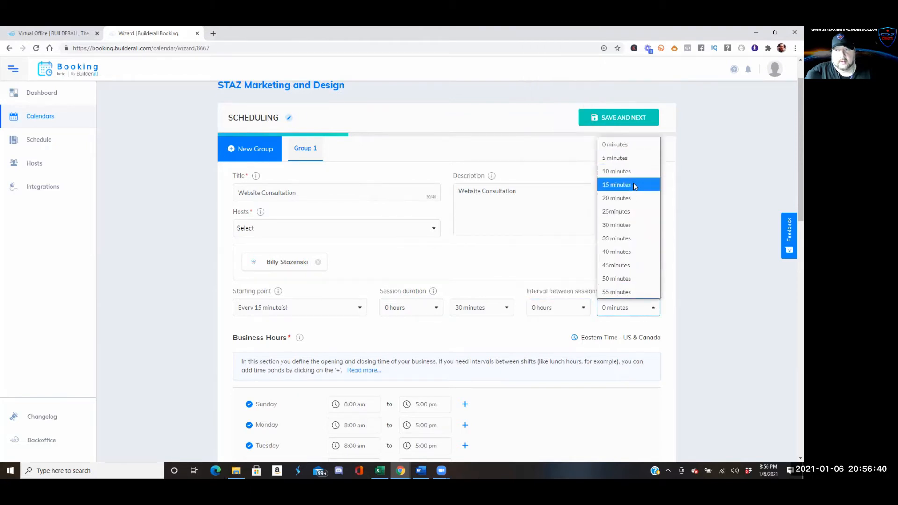
click(617, 226)
click(381, 332)
Turn off Sunday and Saturday in Business Hours
scroll(380, 332, down, 3)
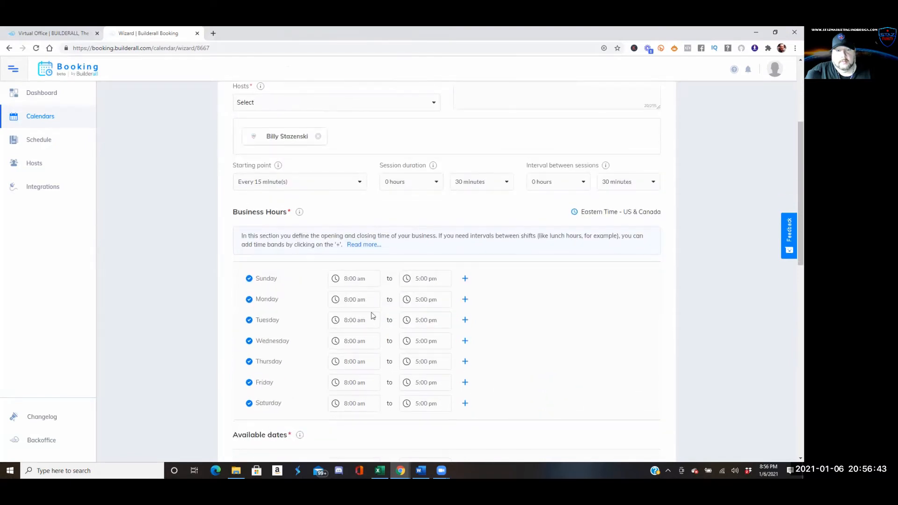
click(249, 281)
click(251, 404)
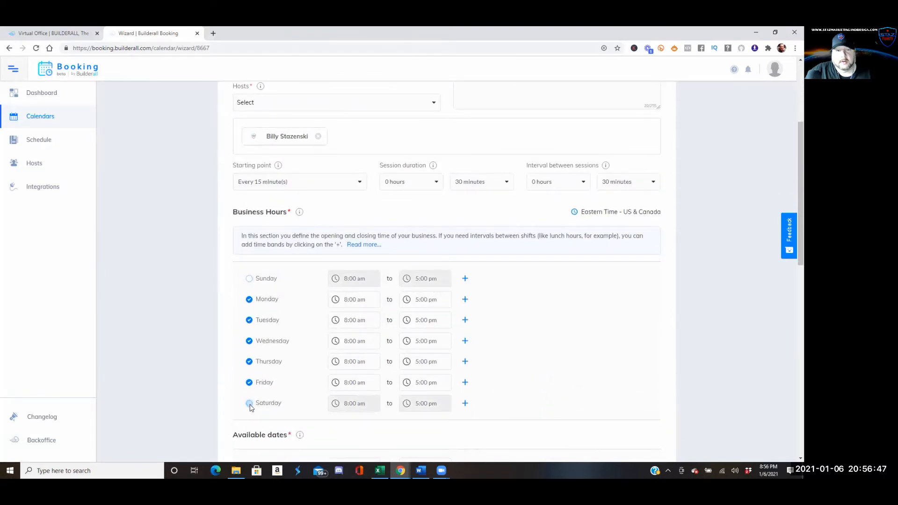
Change the Monday–Friday opening time from 8:00 am to 9:00 am
click(348, 305)
click(341, 316)
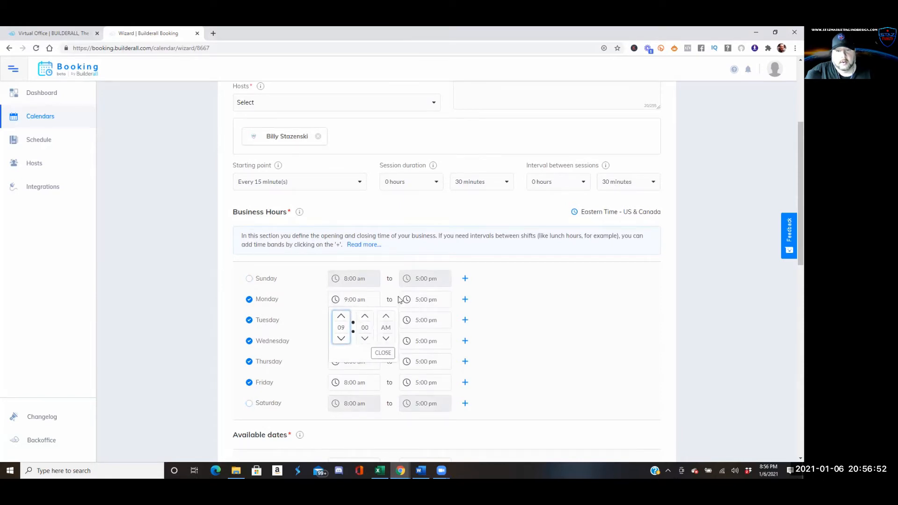
click(517, 327)
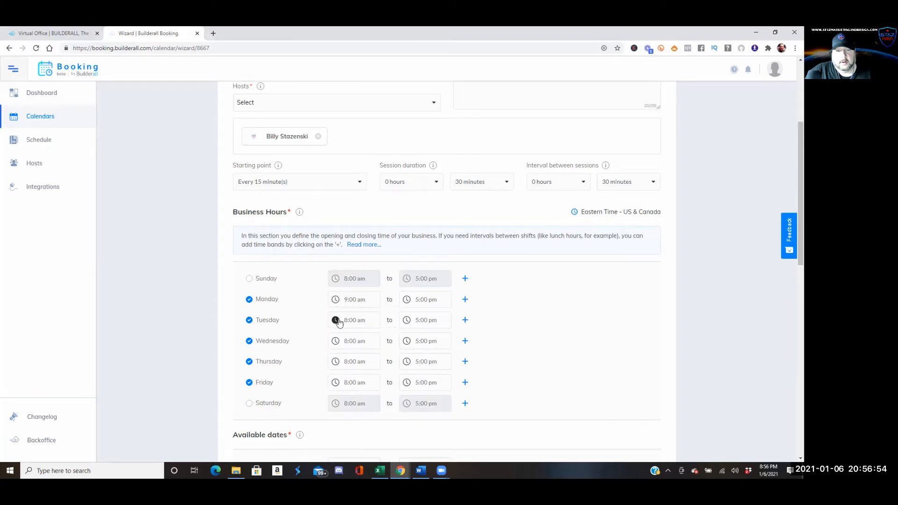
click(338, 321)
click(341, 337)
click(312, 362)
click(341, 341)
click(322, 371)
click(335, 361)
click(322, 390)
click(334, 385)
click(341, 330)
click(306, 376)
scroll(330, 397, down, 2)
scroll(330, 398, down, 3)
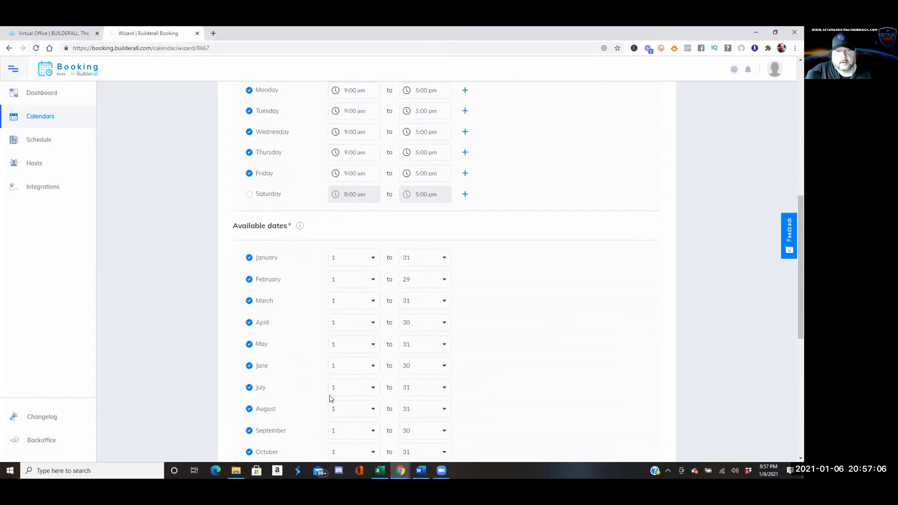
scroll(330, 396, down, 2)
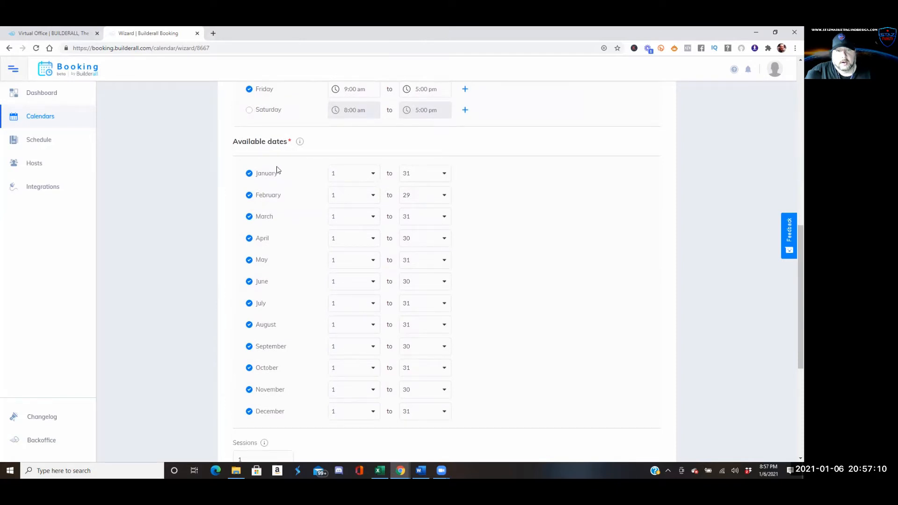
scroll(361, 249, down, 5)
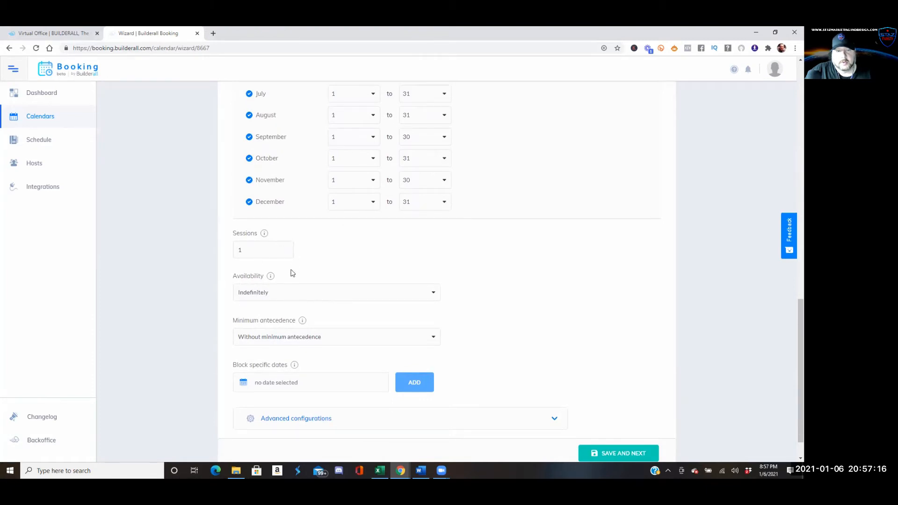
scroll(291, 274, down, 1)
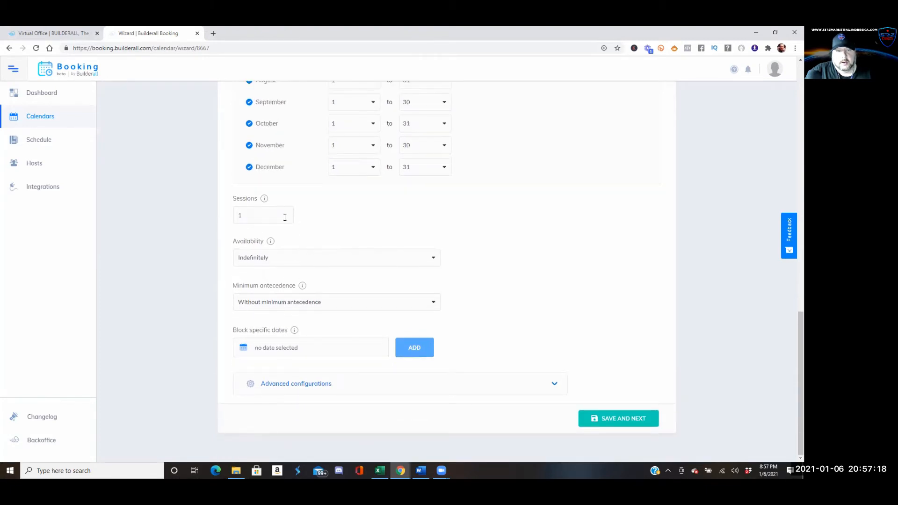
mouse_move(264, 200)
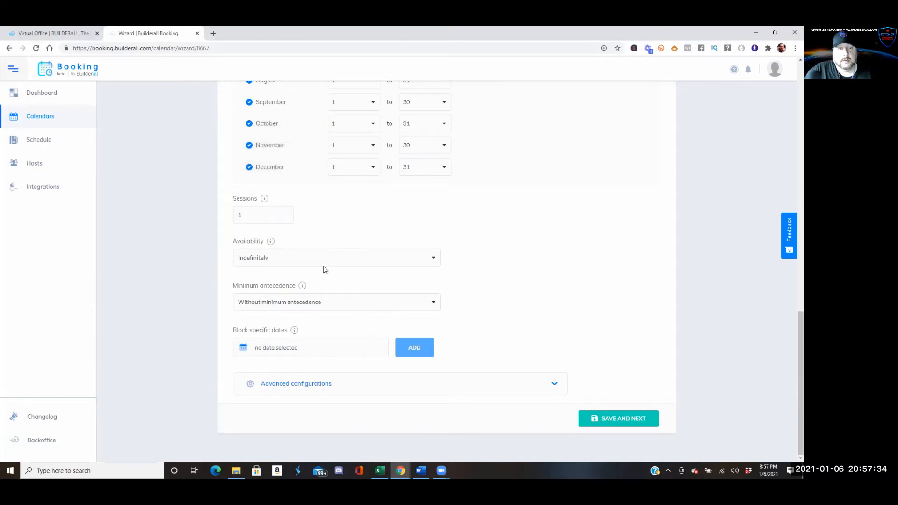
click(433, 259)
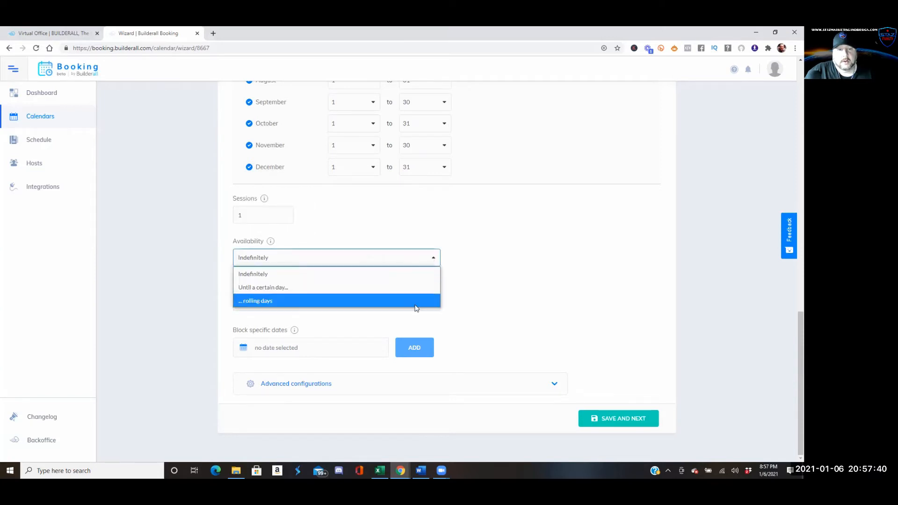
click(421, 220)
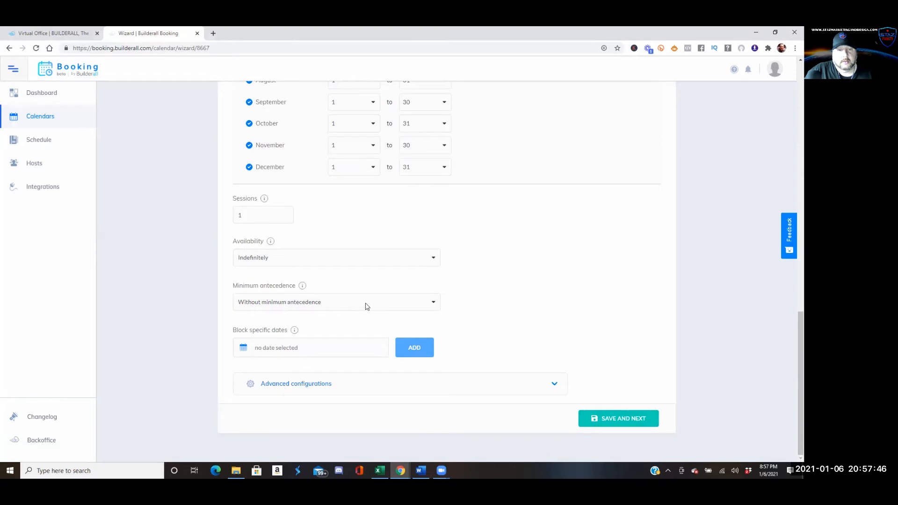
click(434, 306)
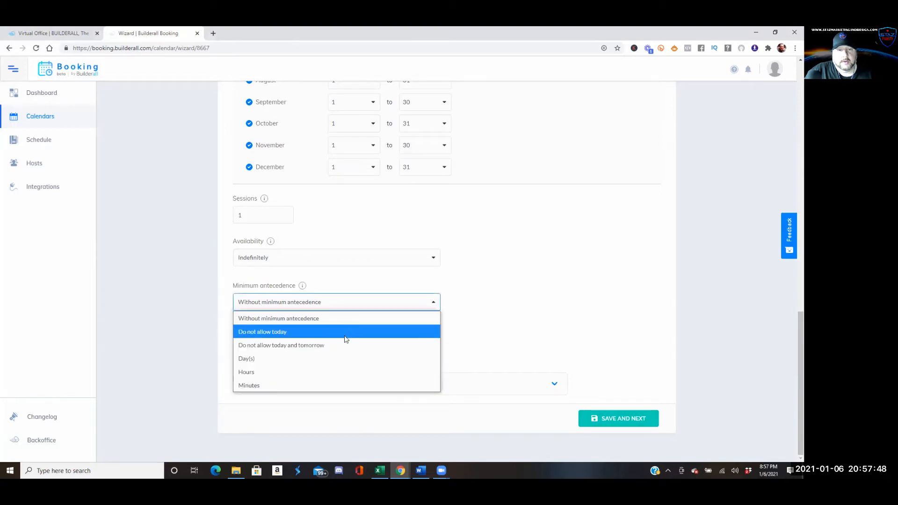
click(328, 304)
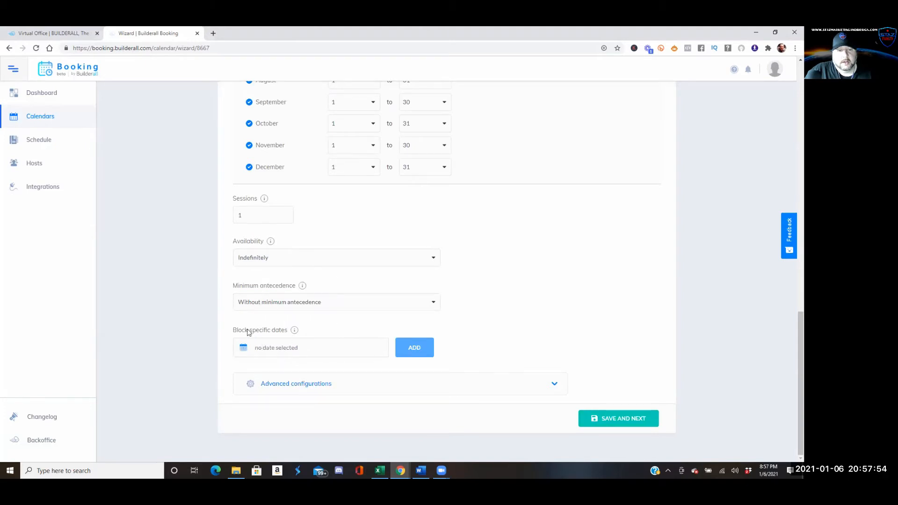
mouse_move(295, 330)
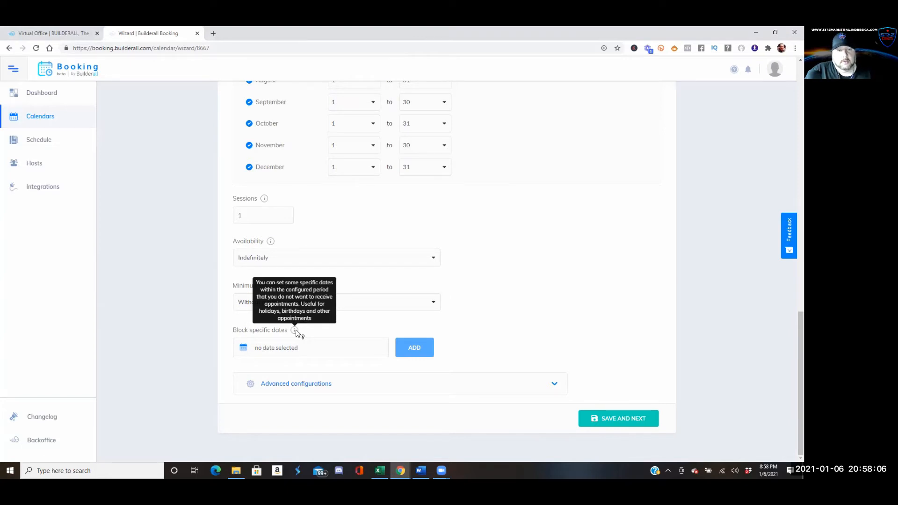
Move the block-dates picker ahead to July 2022 and pick July 4, 2022
click(296, 347)
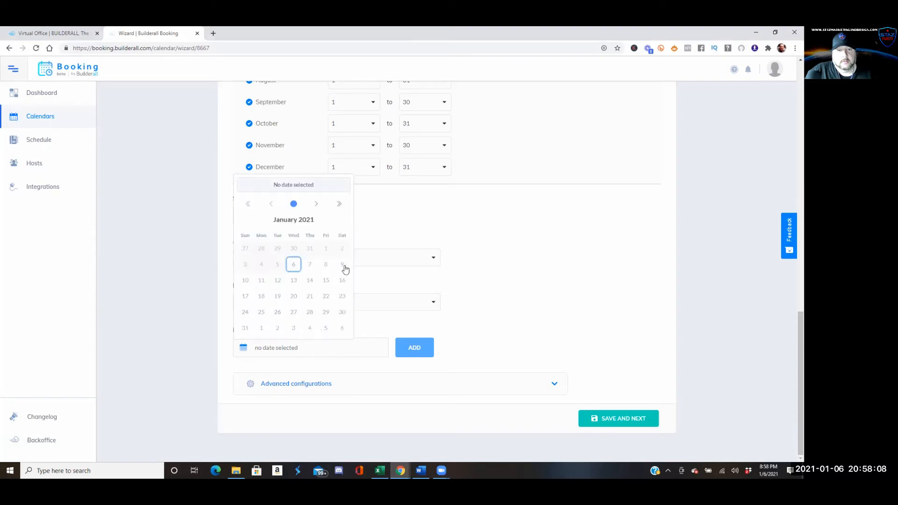
click(316, 203)
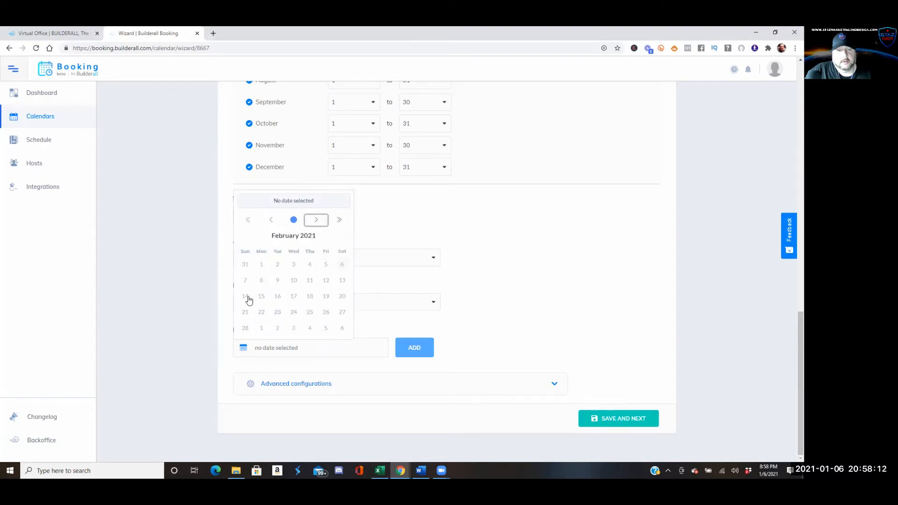
click(340, 221)
click(317, 223)
click(317, 222)
click(317, 223)
click(316, 223)
click(317, 223)
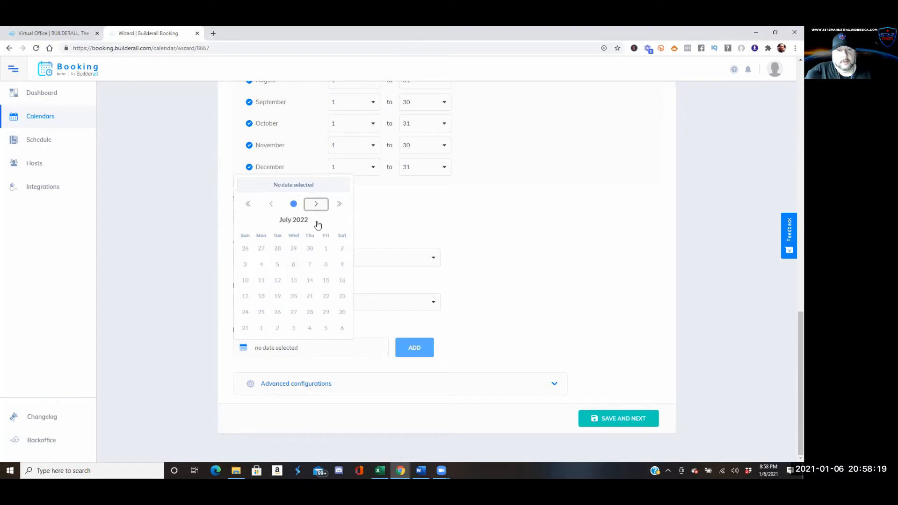
click(262, 271)
Go back to November 2021 and add 11/25/2021 to the blocked dates
click(281, 352)
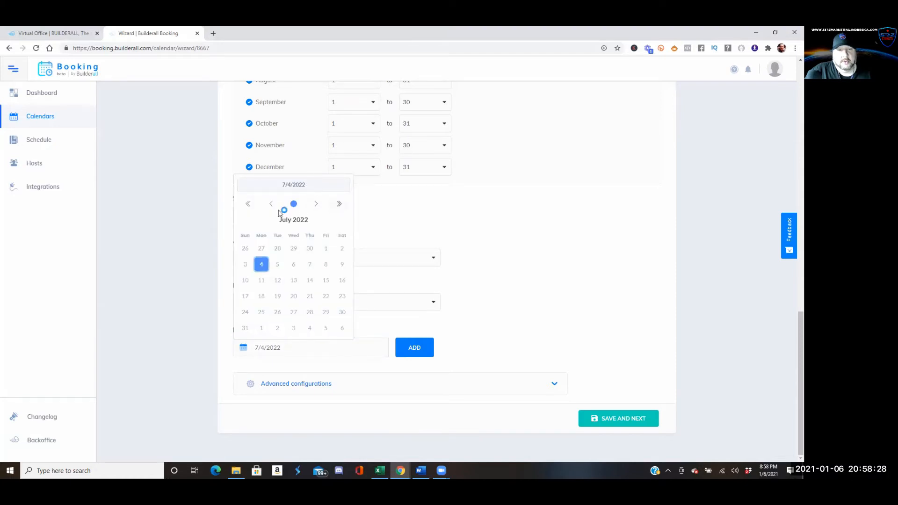
click(249, 205)
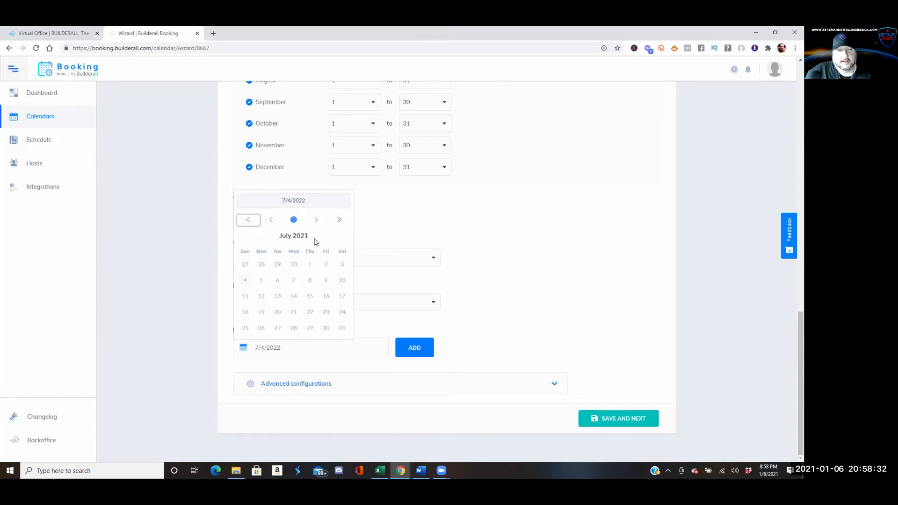
click(317, 220)
click(317, 221)
click(316, 222)
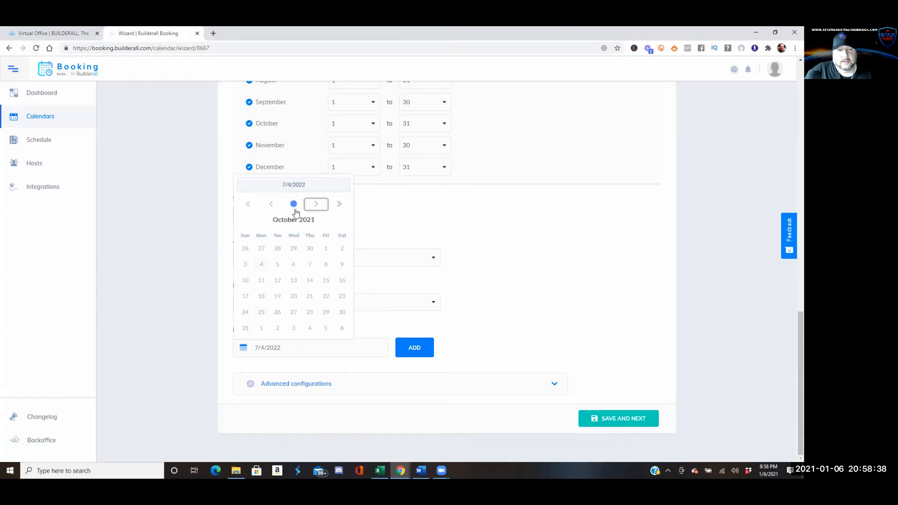
click(316, 205)
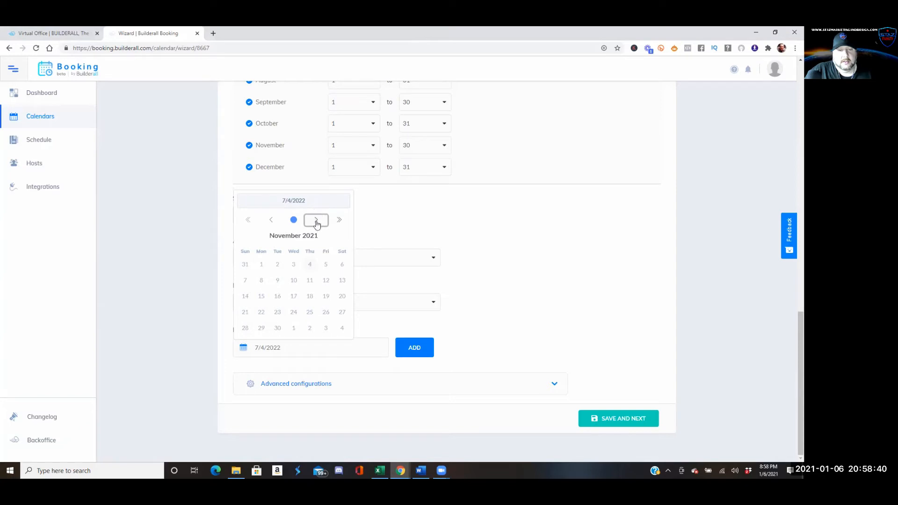
click(310, 313)
click(416, 351)
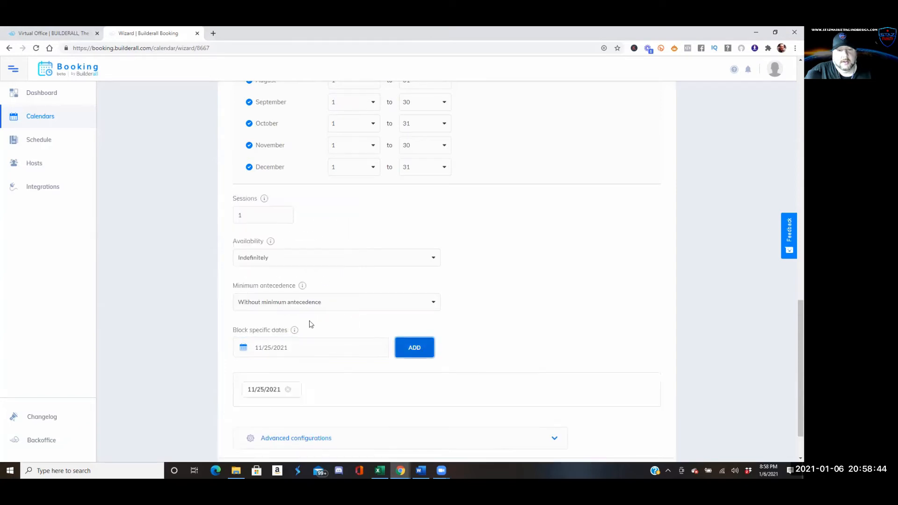
Add 11/26/2021 to the blocked dates as well
click(287, 348)
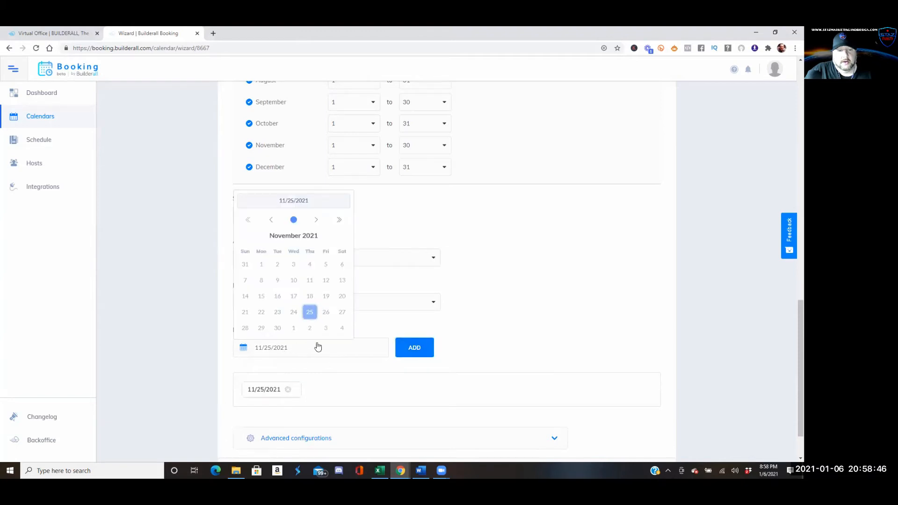
click(327, 312)
click(415, 348)
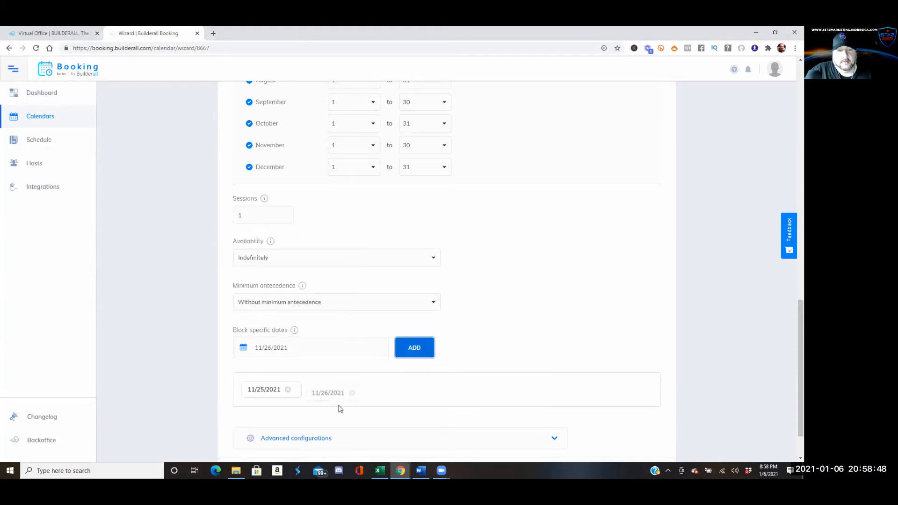
scroll(318, 365, down, 1)
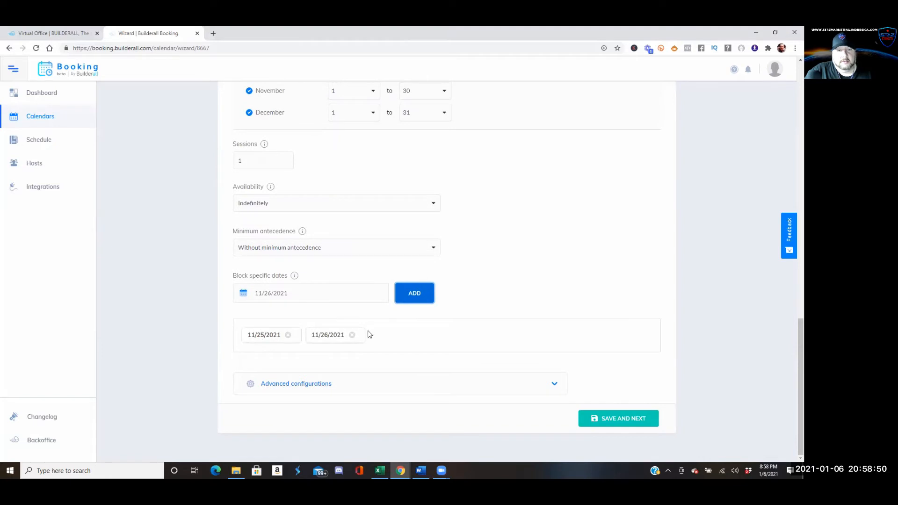
Expand Advanced configurations, keep the per-email scheduling limit at No limit, and save
click(558, 384)
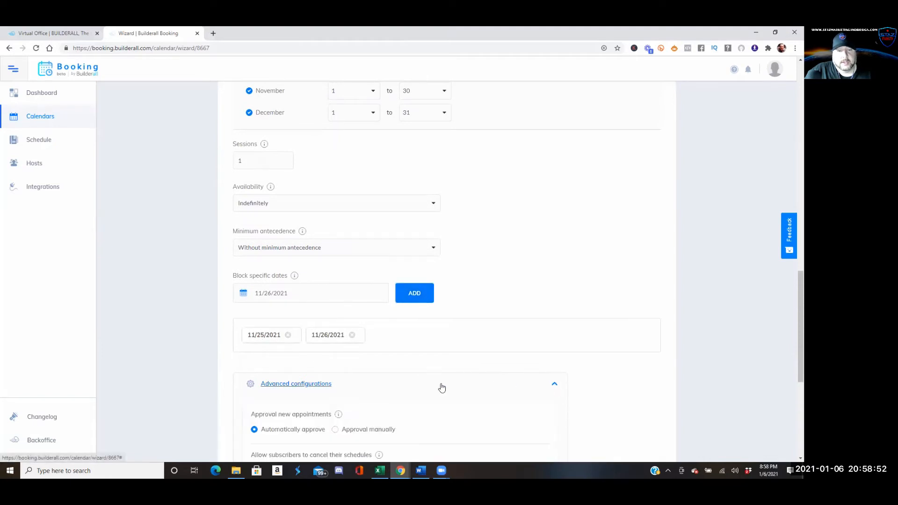
scroll(397, 383, down, 4)
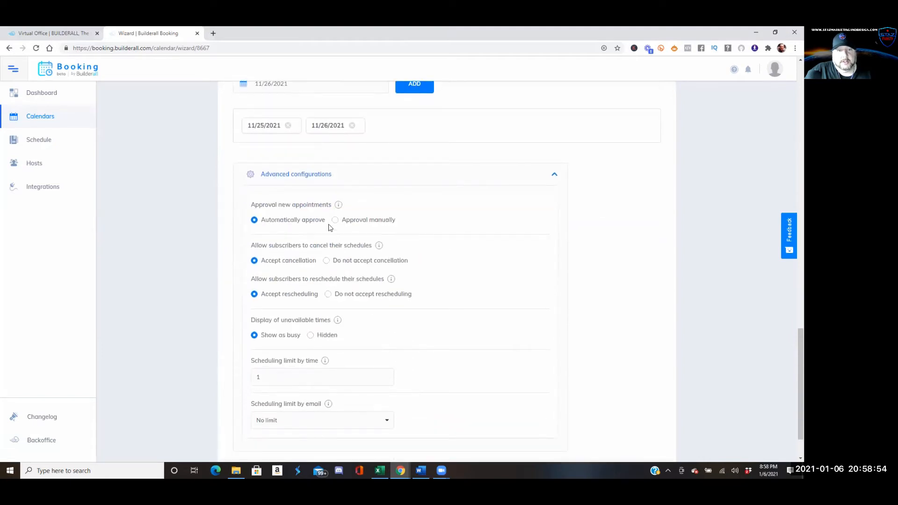
mouse_move(339, 206)
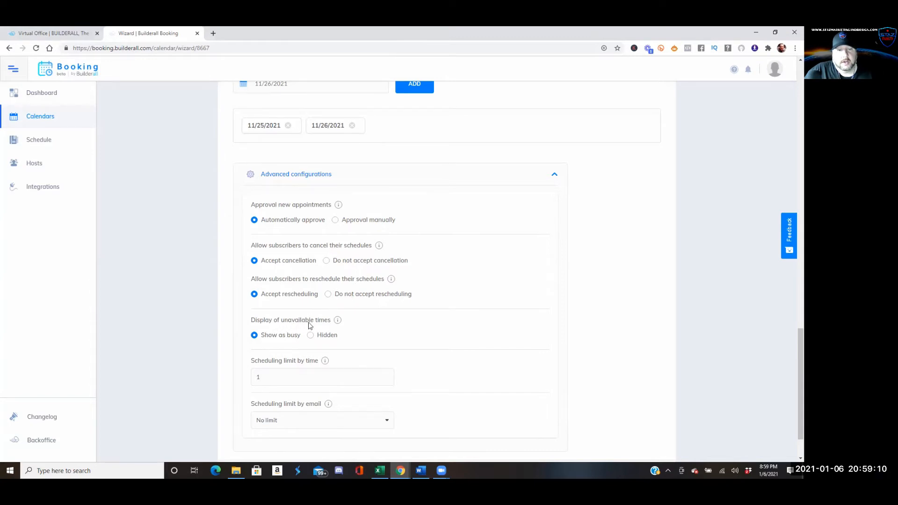
scroll(308, 326, down, 2)
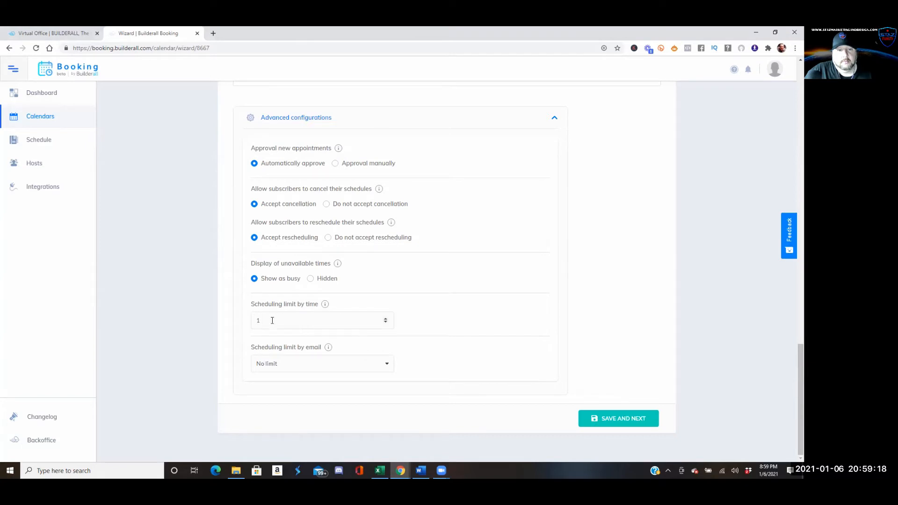
mouse_move(326, 307)
click(386, 364)
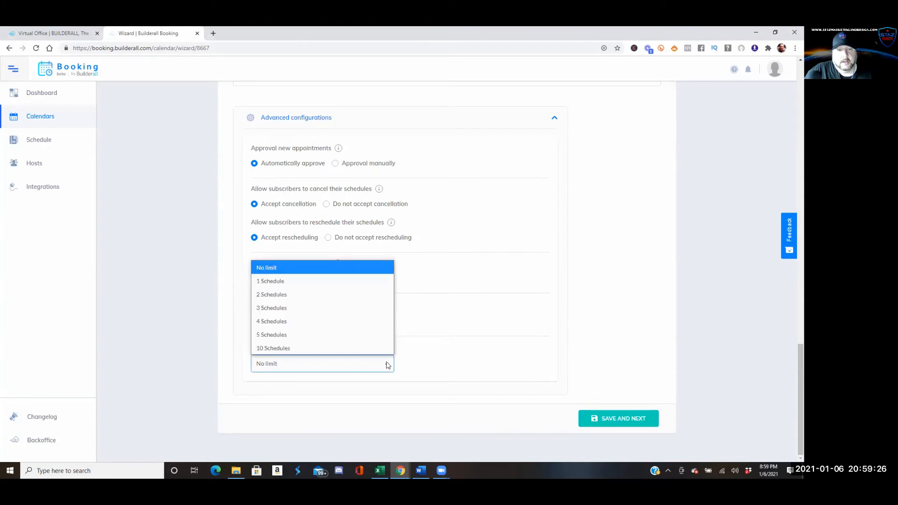
click(411, 363)
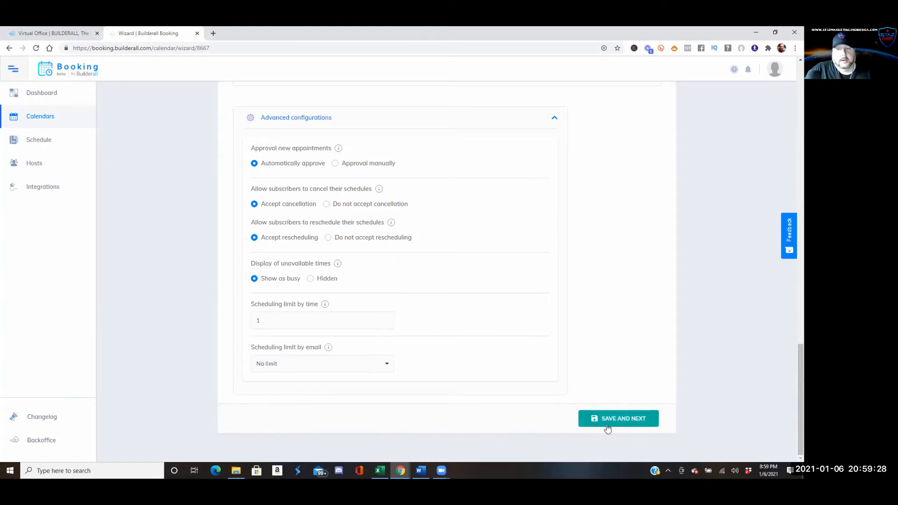
click(626, 420)
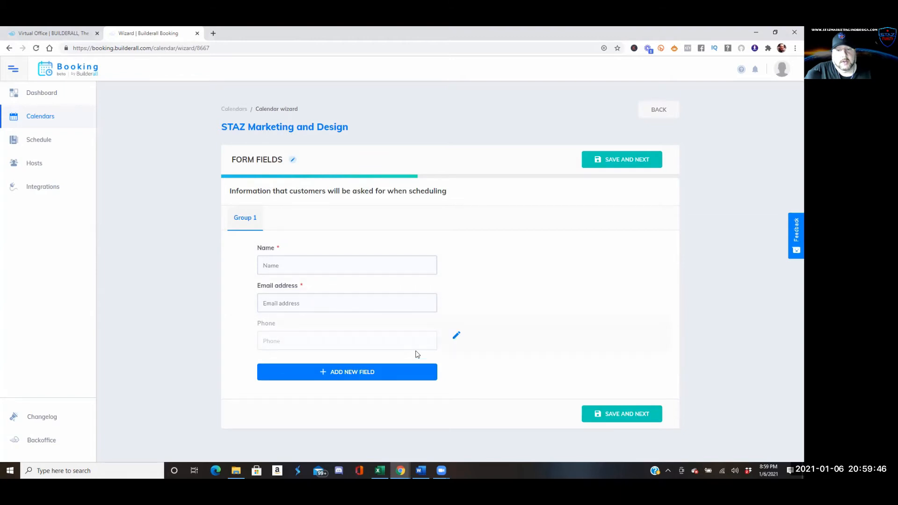
Add a short-text form question titled 'Company Name' and save it
click(354, 373)
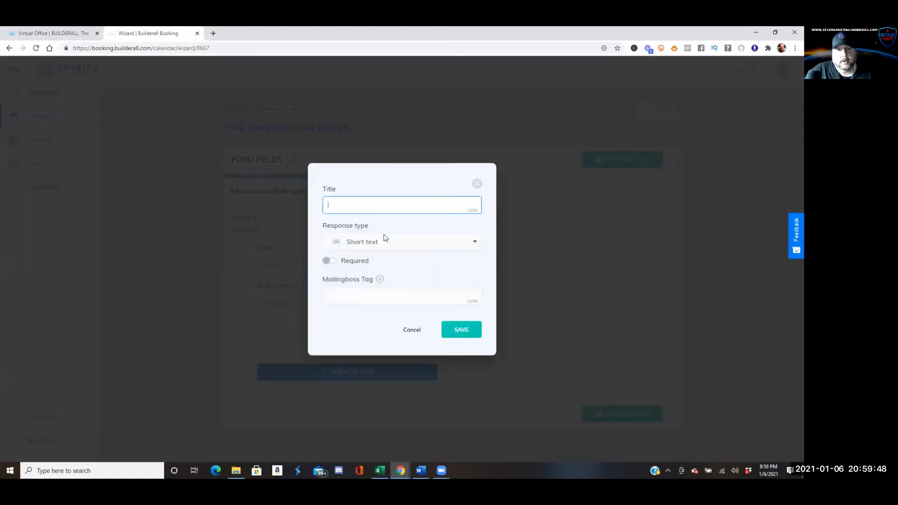
click(474, 243)
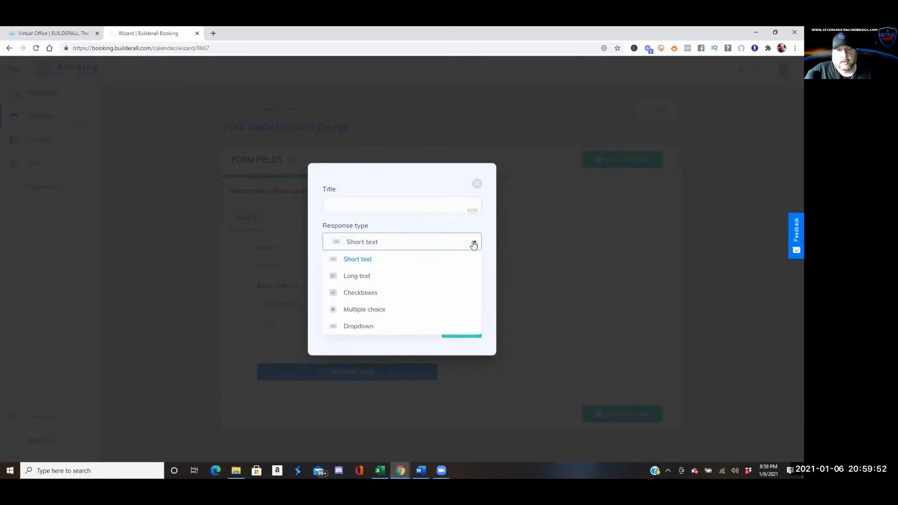
click(443, 207)
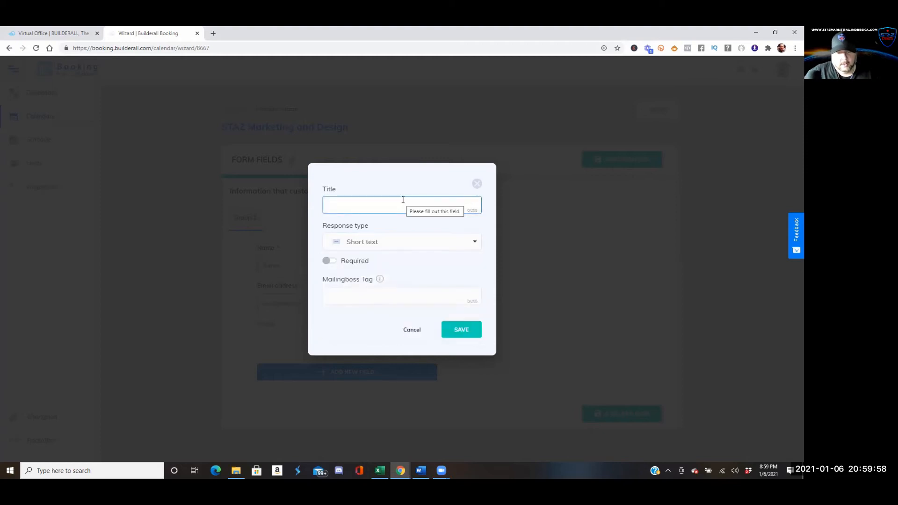
text(Company Nae)
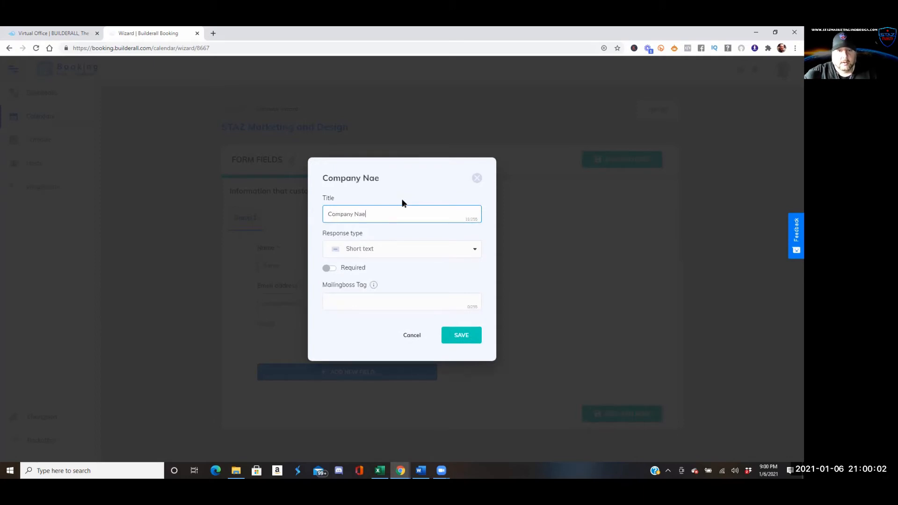
text(me)
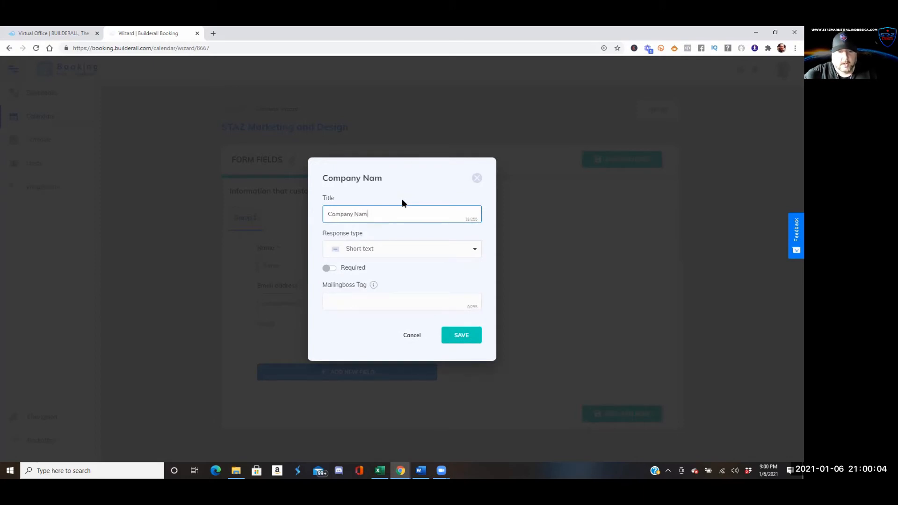
click(449, 337)
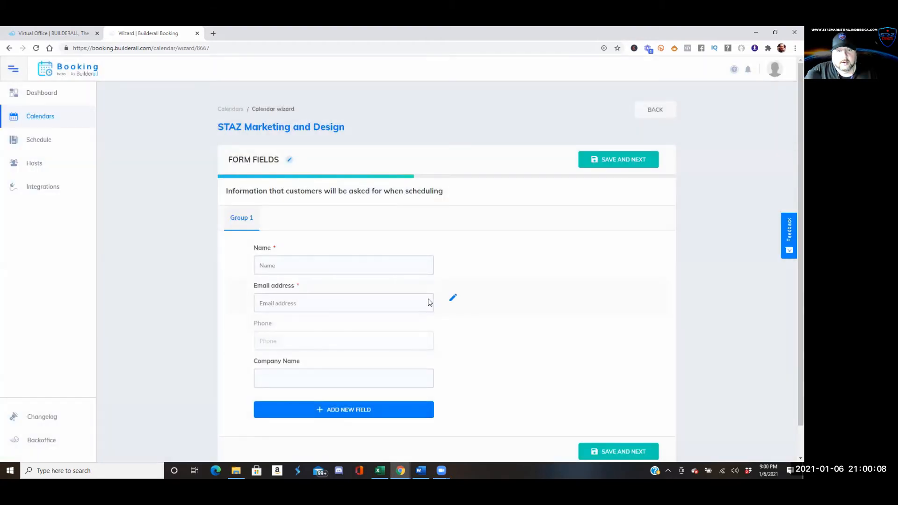
Edit the Company Name question: set Mailingboss tag 'Calendar' and make it Required
click(453, 373)
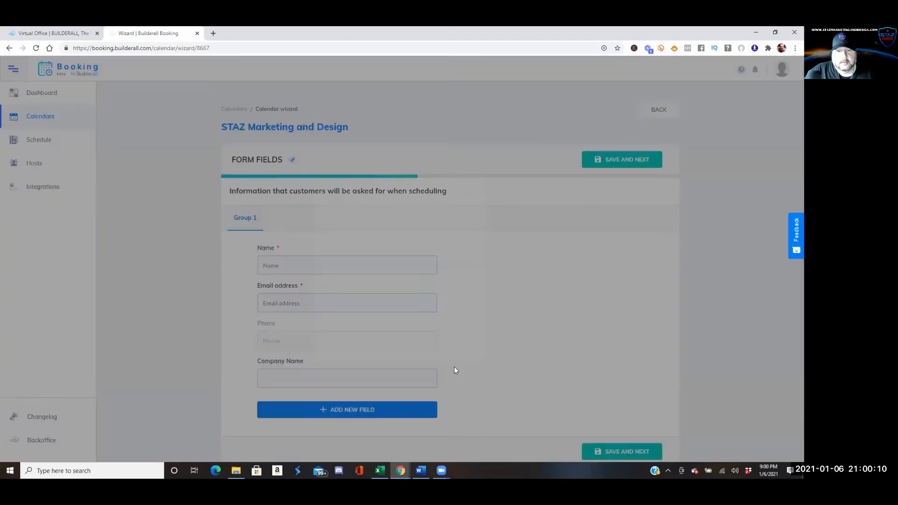
click(378, 303)
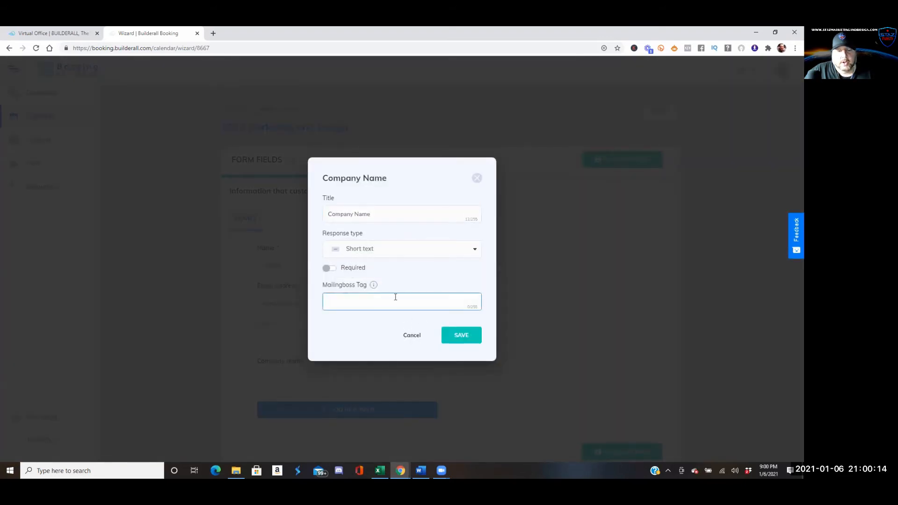
text(Calen)
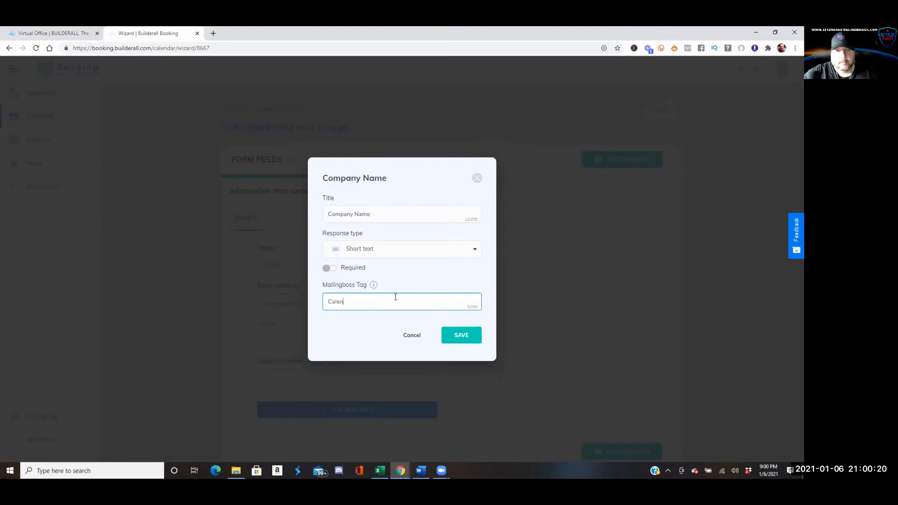
text(dar)
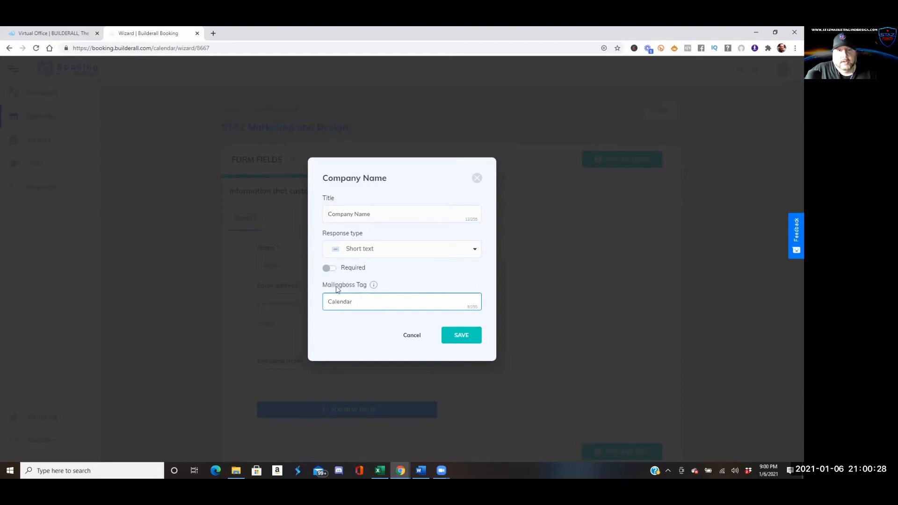
click(329, 268)
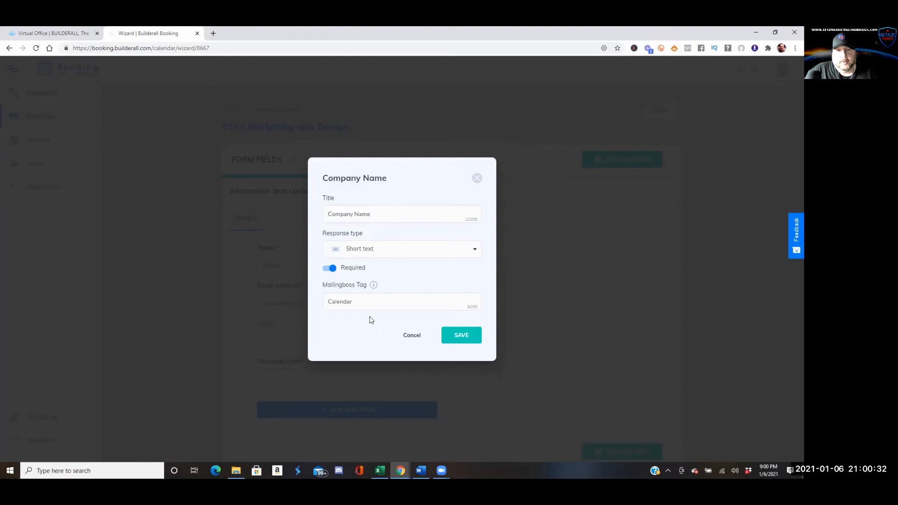
mouse_move(372, 286)
Save Company Name, set Phone's visibility to Required, and save the form fields
click(463, 336)
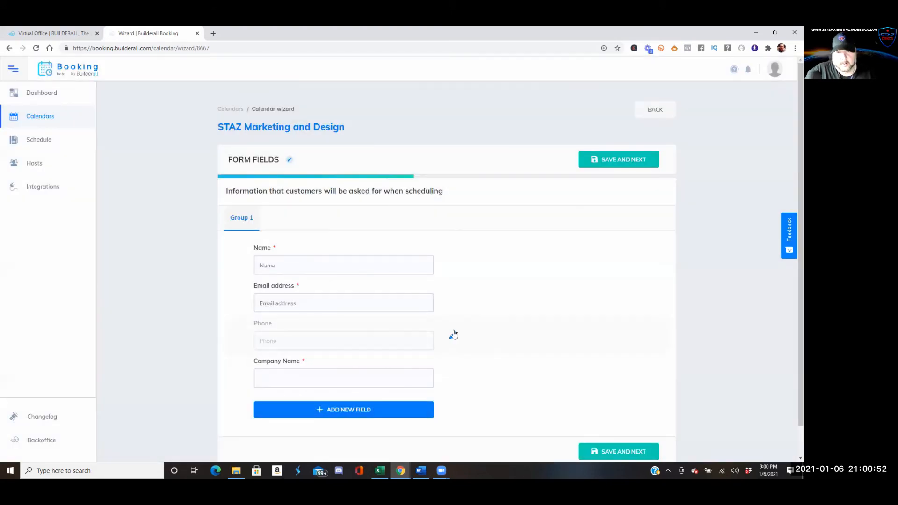
click(451, 336)
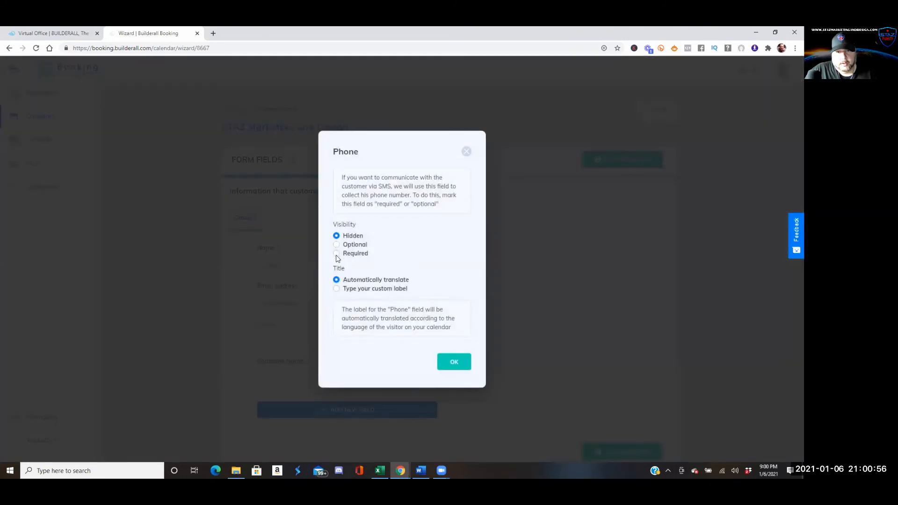
click(337, 254)
click(452, 364)
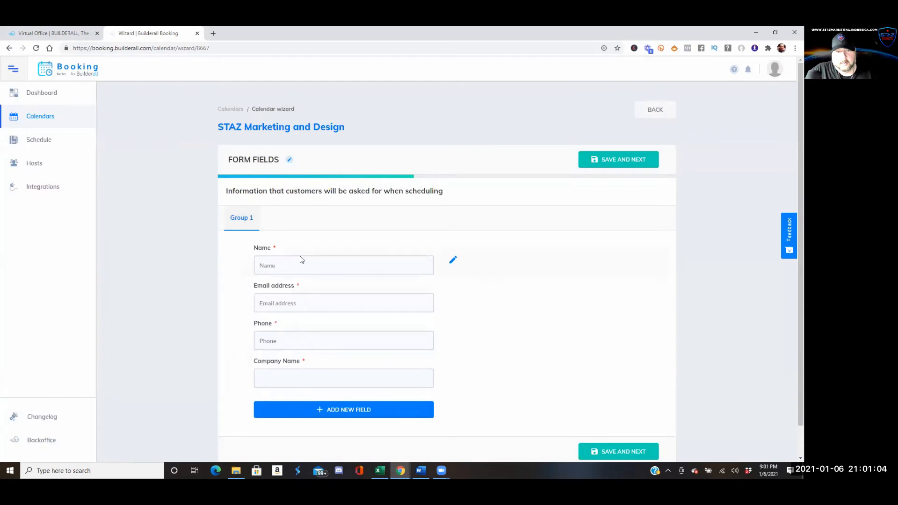
scroll(365, 389, down, 1)
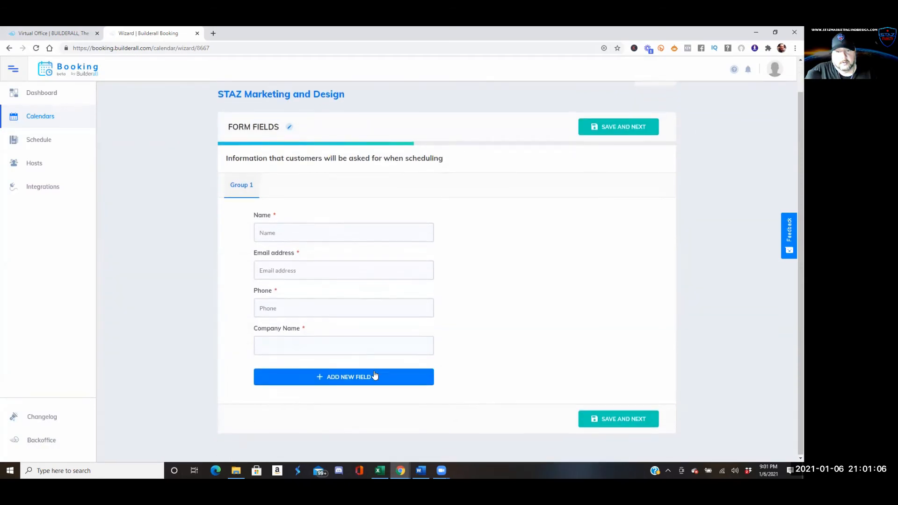
click(638, 422)
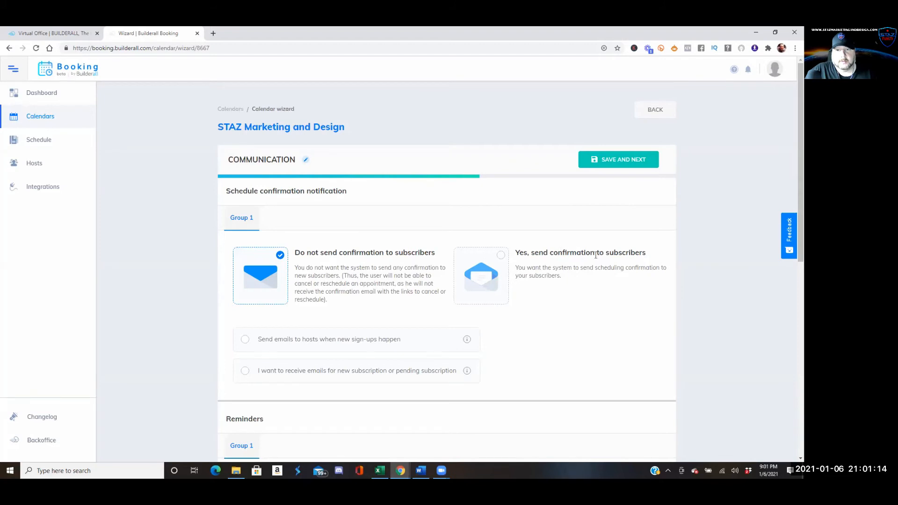
Enable sign-up emails: confirmations to subscribers and new/pending sign-up notices to hosts
click(506, 262)
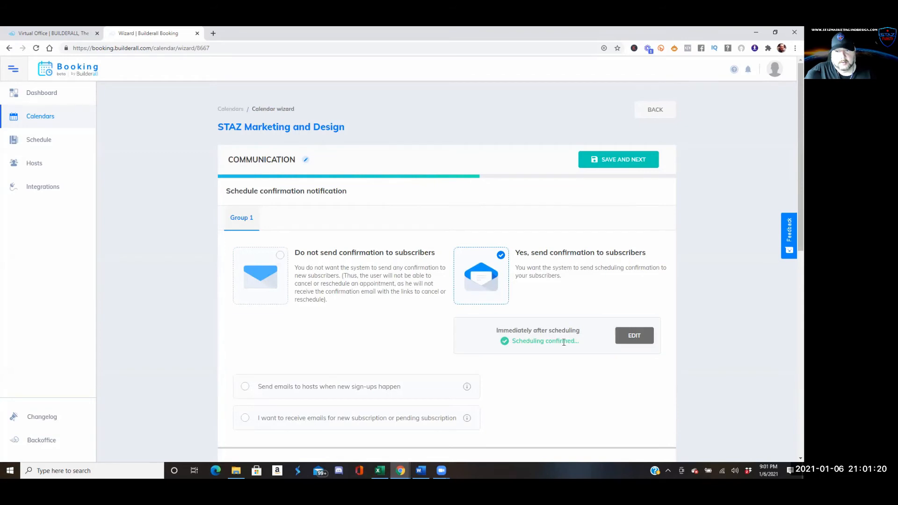
scroll(320, 356, down, 3)
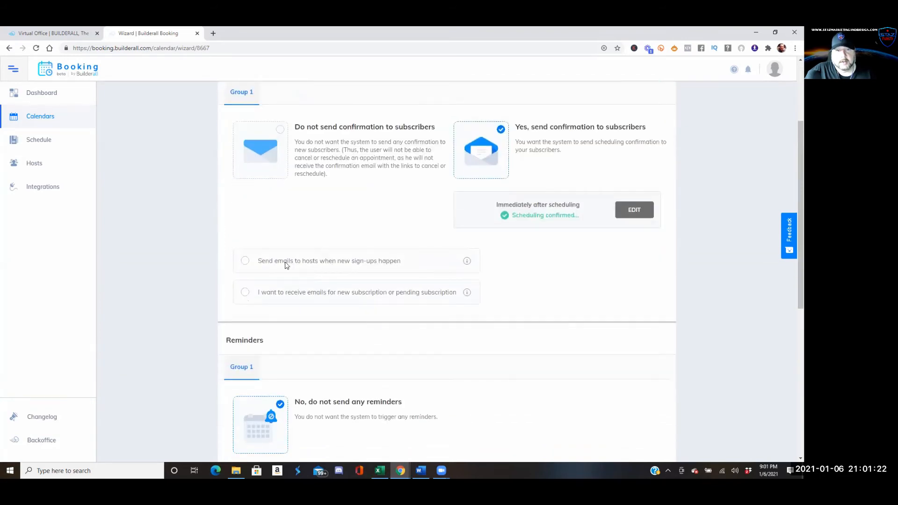
click(245, 262)
click(248, 292)
scroll(362, 304, down, 4)
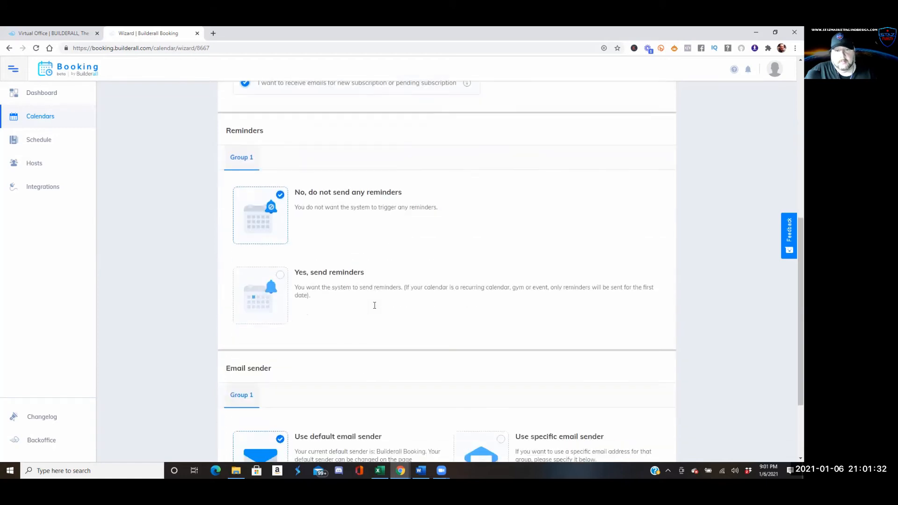
scroll(318, 300, up, 3)
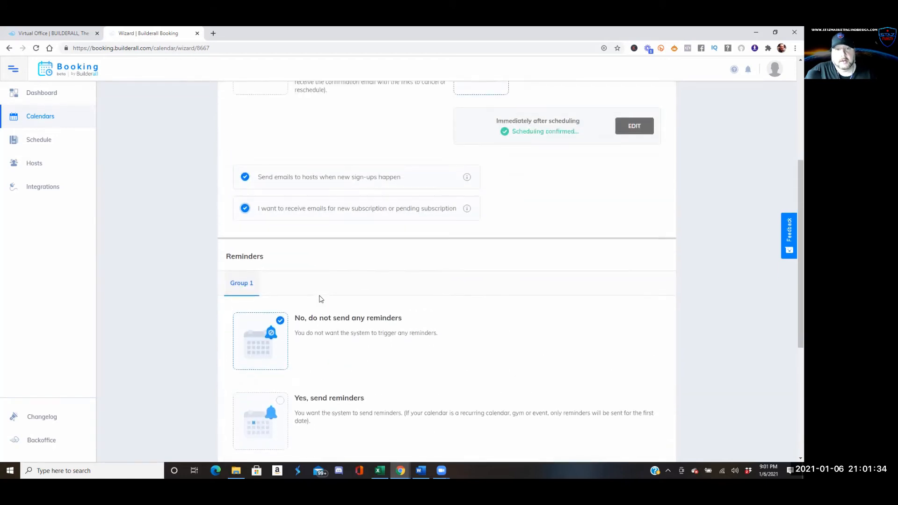
scroll(321, 300, up, 1)
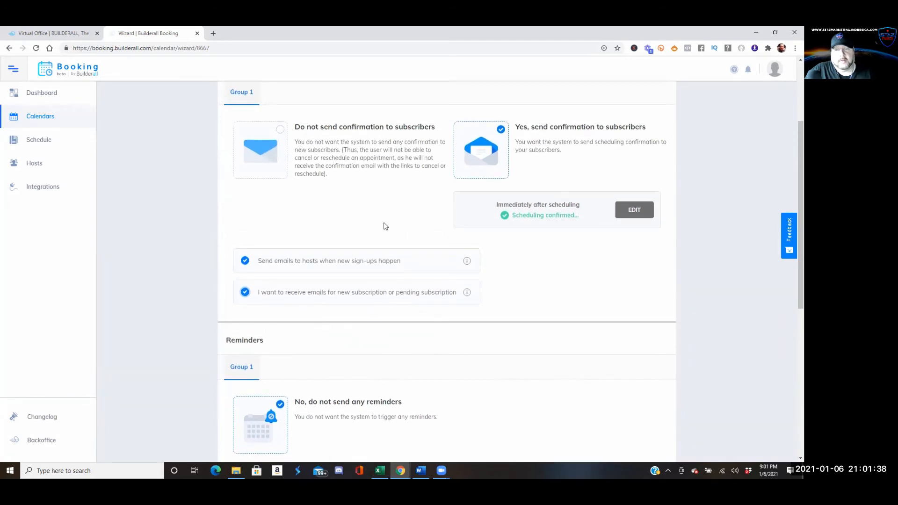
scroll(371, 258, down, 4)
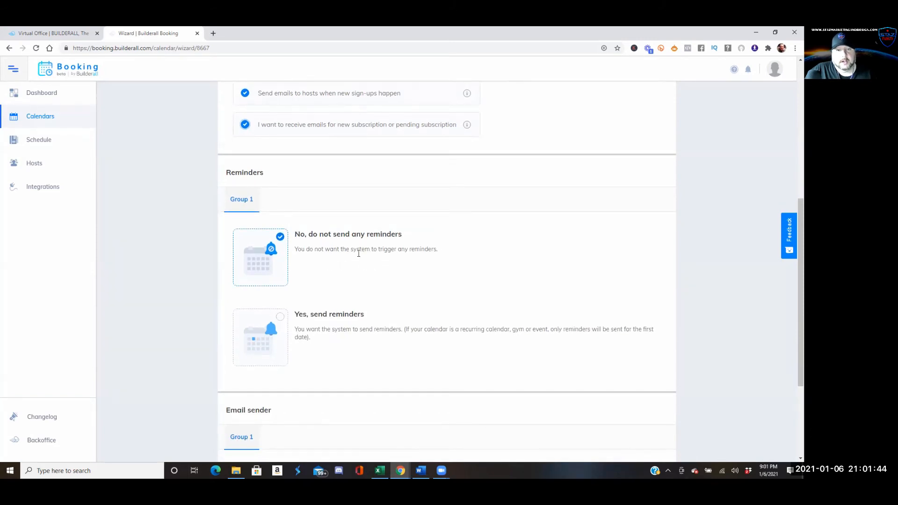
Turn on reminders, copy hosts, and add a 1-hour reminder '1 hour to the meeting!'
click(283, 323)
scroll(414, 296, down, 3)
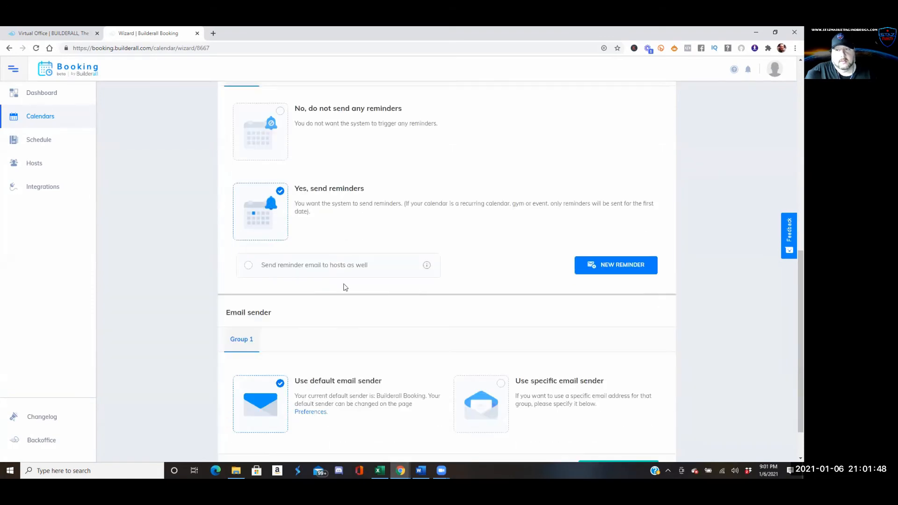
click(251, 266)
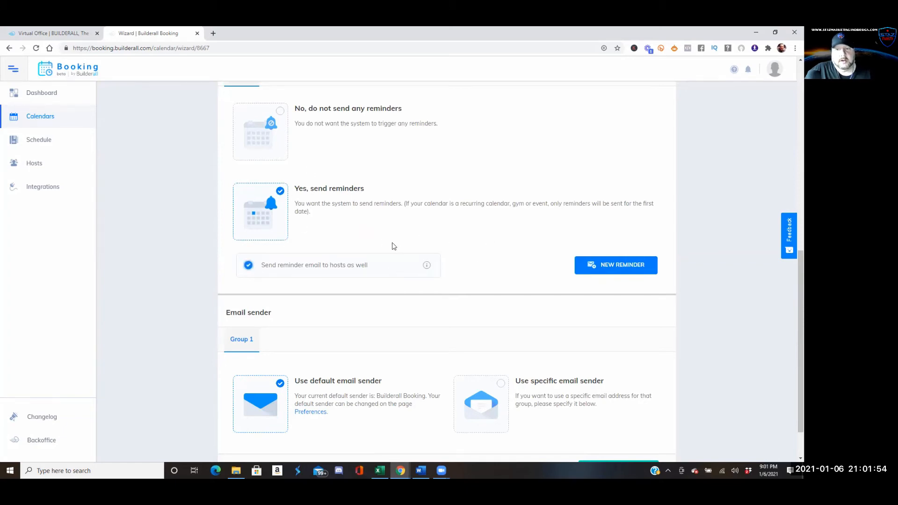
click(577, 267)
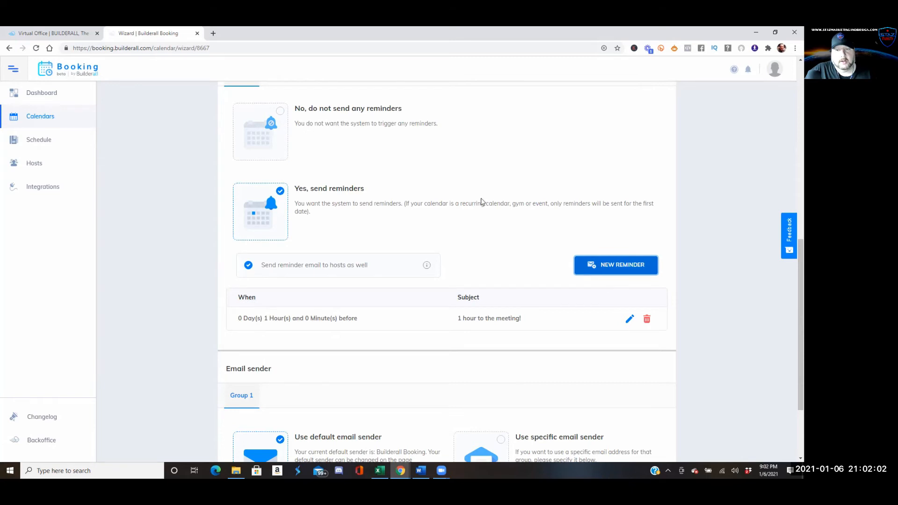
scroll(481, 225, down, 3)
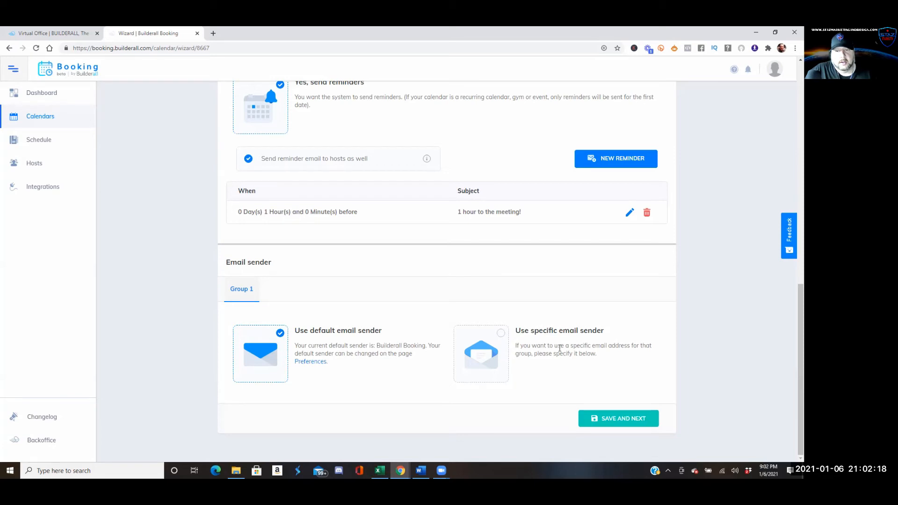
click(501, 334)
Choose the personal sender address and enter the sender's display name
scroll(549, 365, down, 2)
click(629, 343)
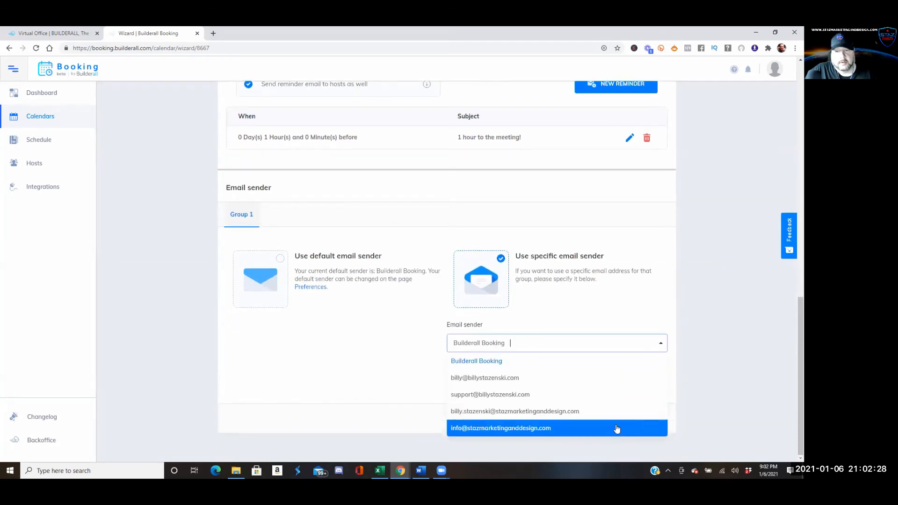
click(619, 309)
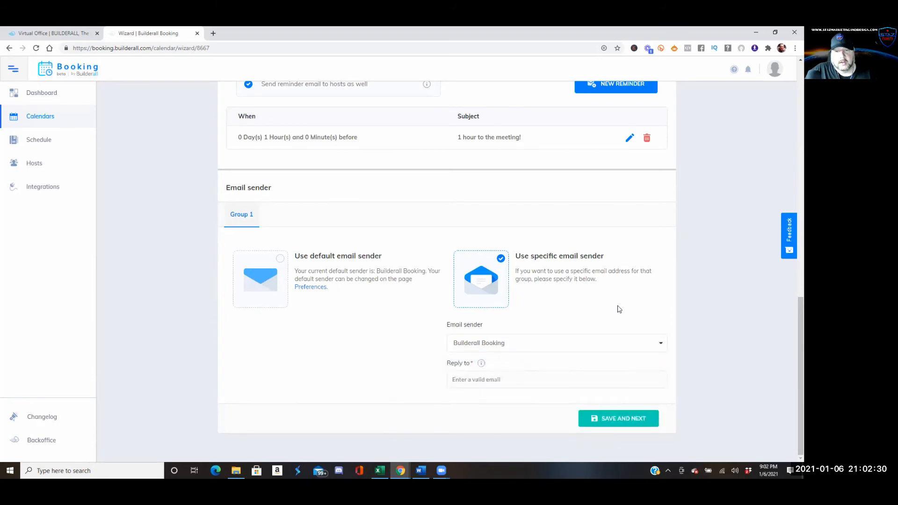
click(541, 380)
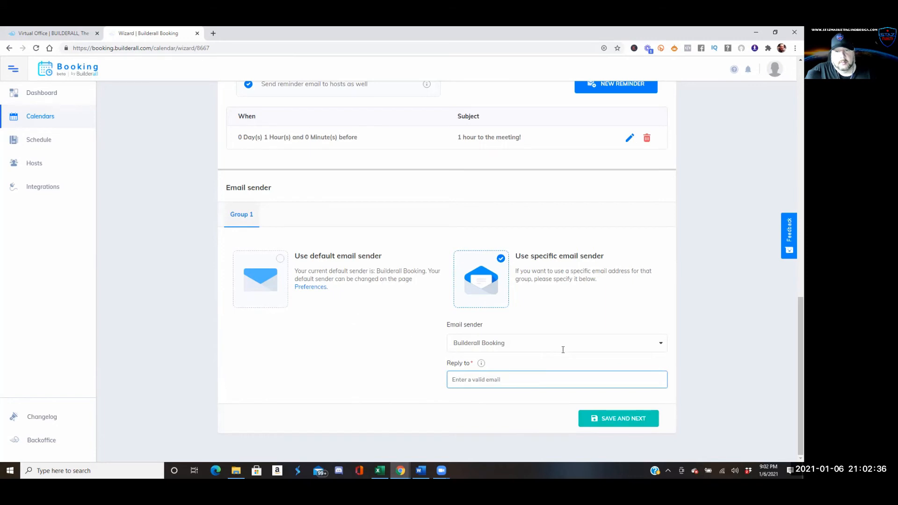
click(662, 343)
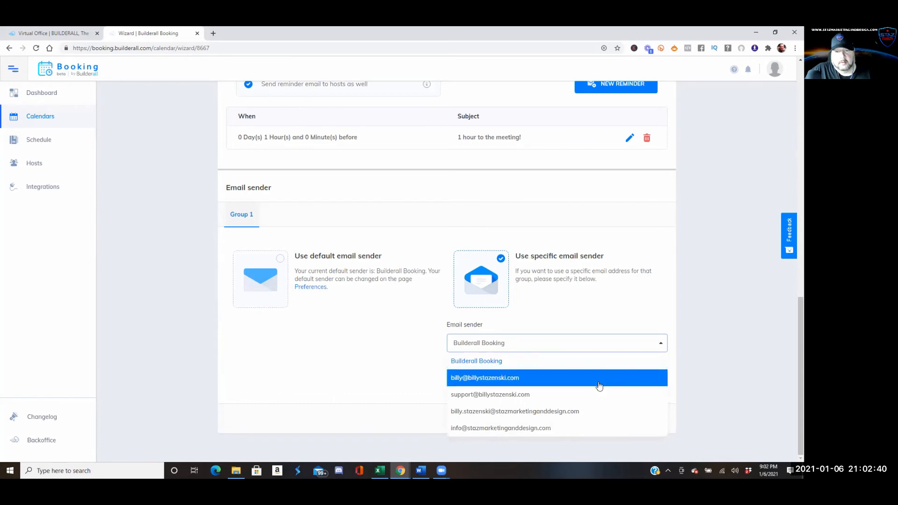
click(600, 386)
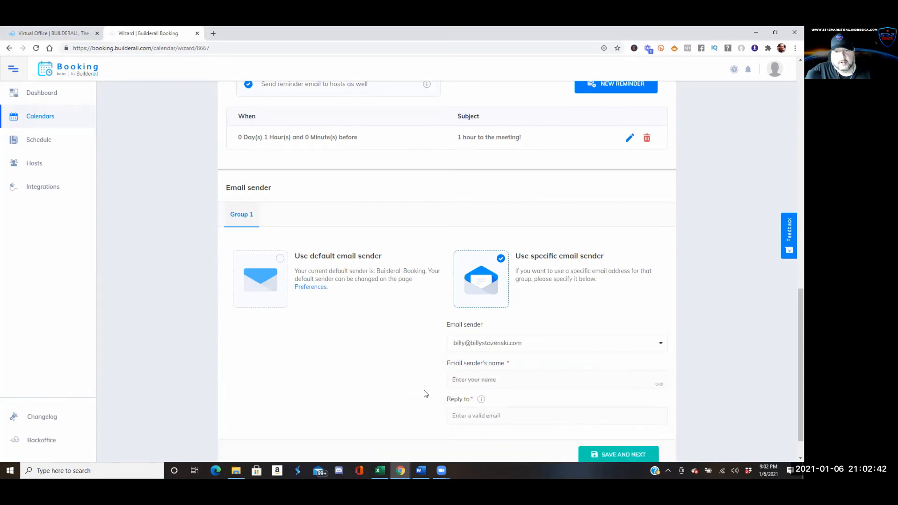
click(486, 386)
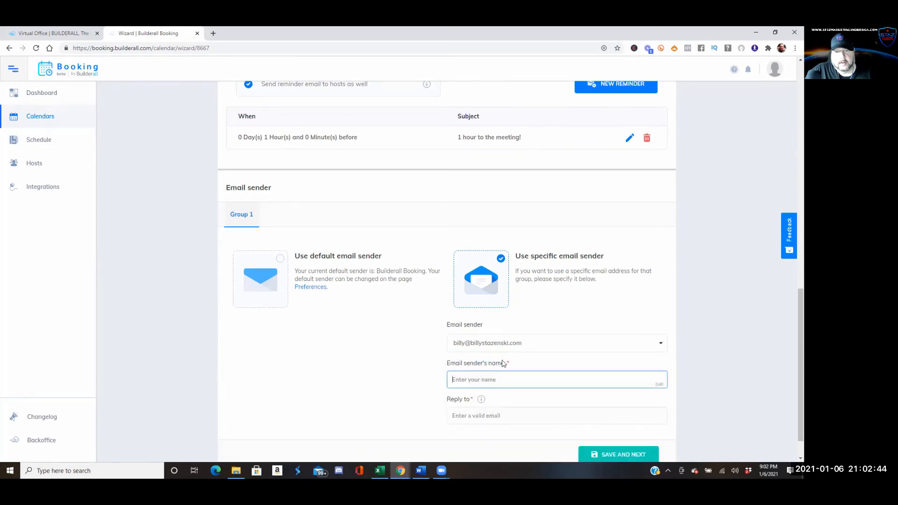
text(Billy)
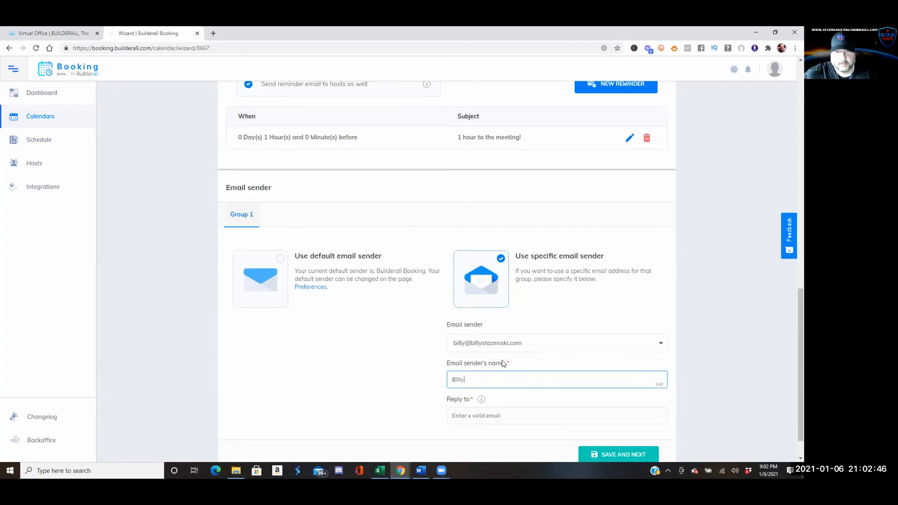
click(503, 420)
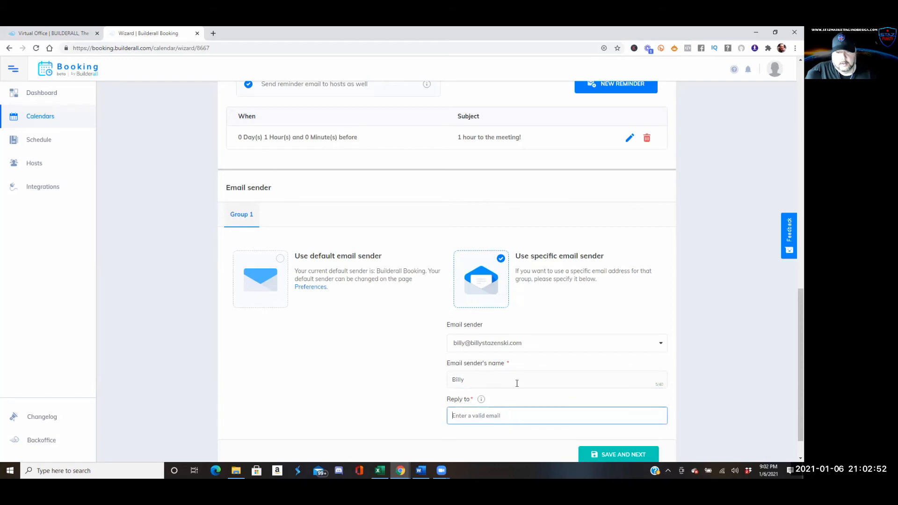
Confirm the sender address and enter the reply-to email address
click(528, 338)
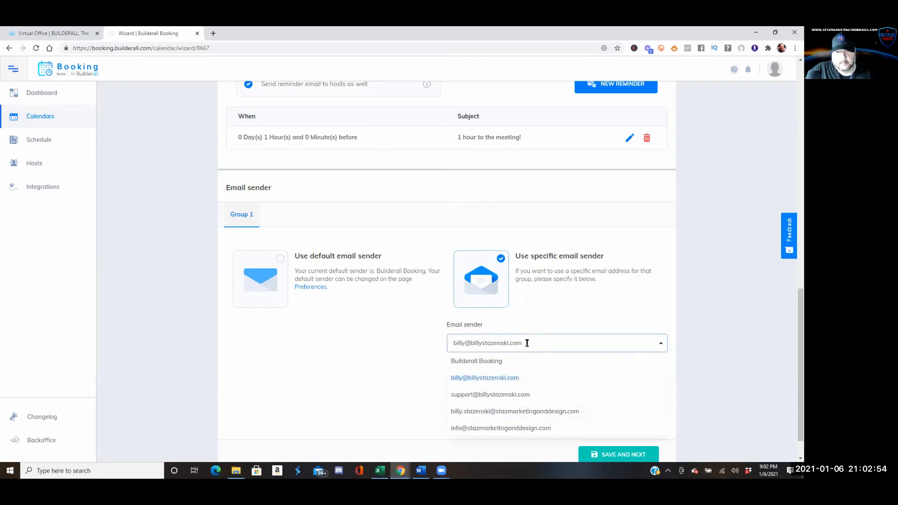
click(492, 342)
click(494, 346)
click(423, 408)
click(536, 417)
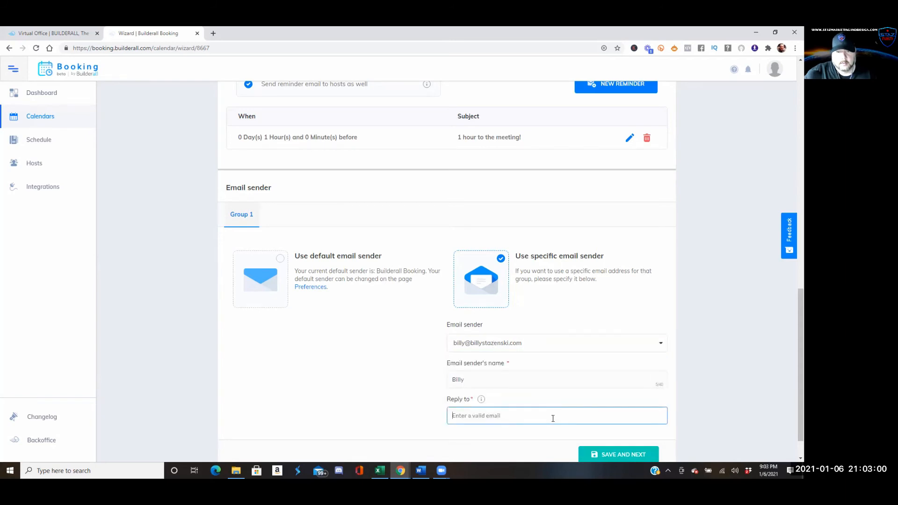
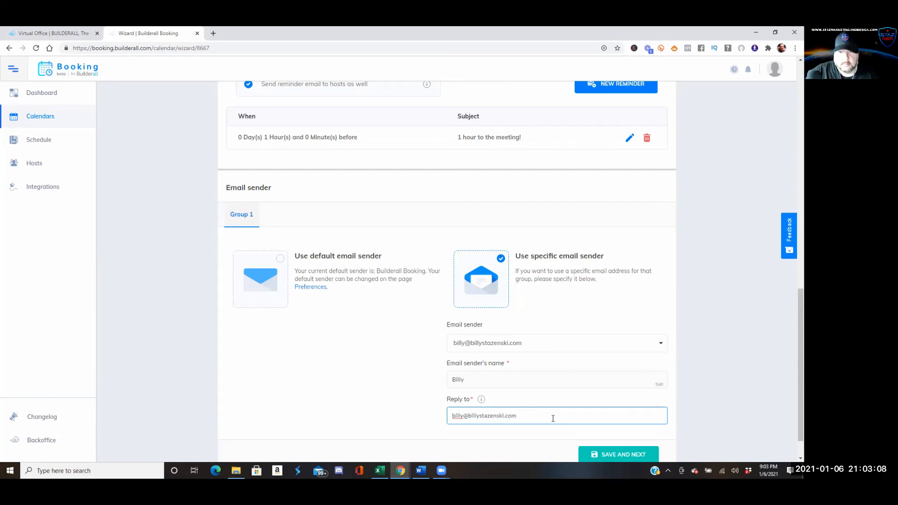
scroll(549, 440, down, 1)
Save the email settings and turn on Google Calendar sync in Automation
click(596, 419)
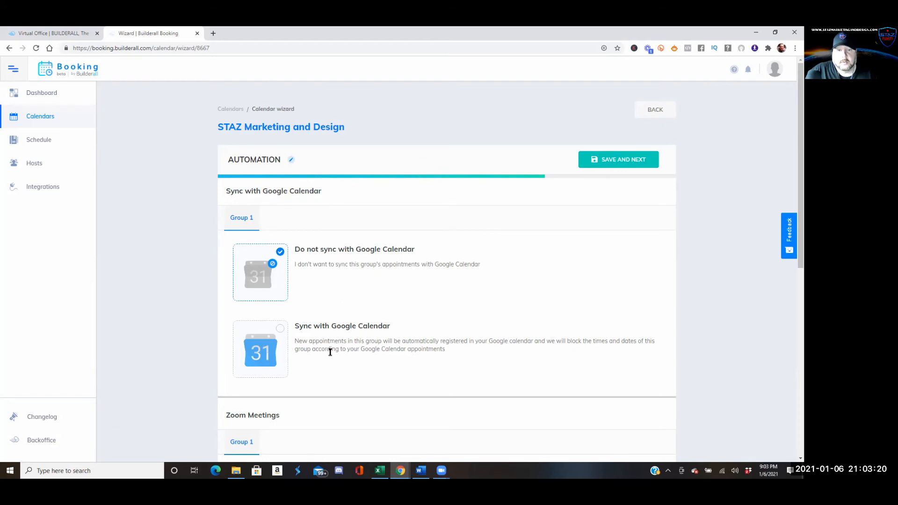
click(280, 330)
scroll(368, 334, down, 5)
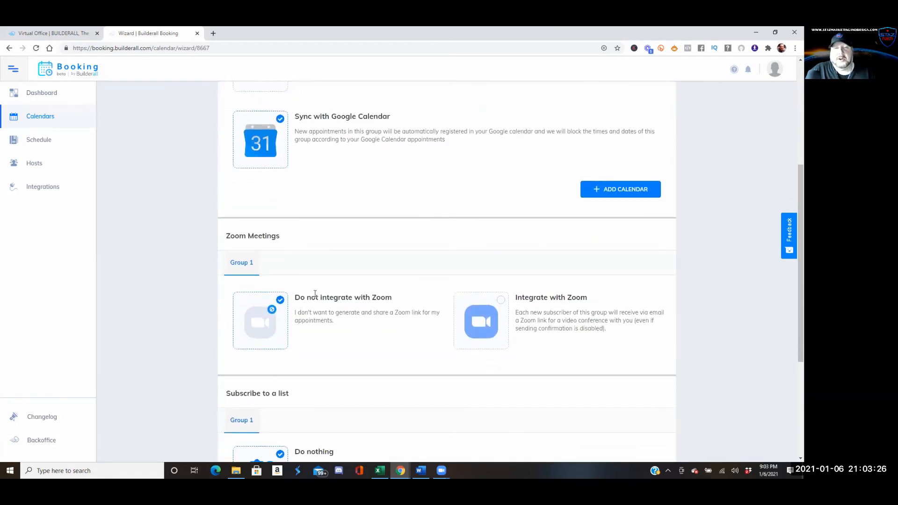
scroll(316, 300, up, 5)
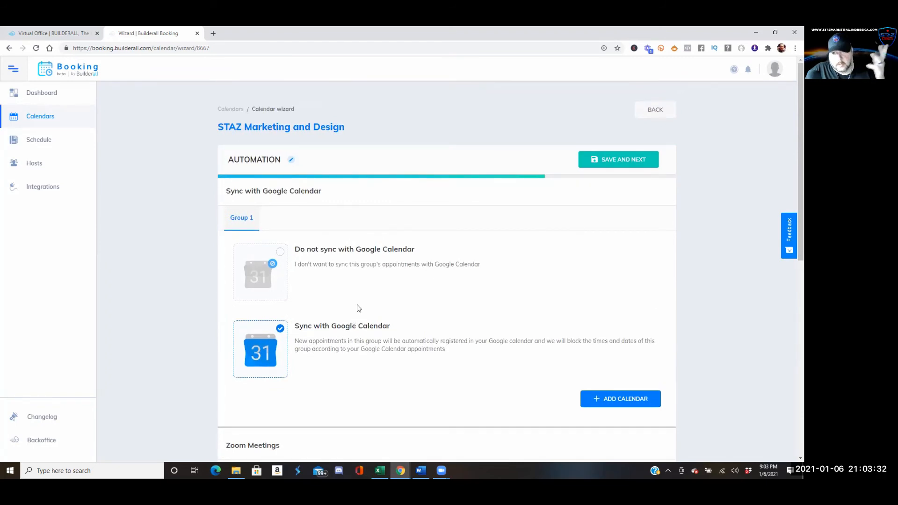
scroll(358, 309, down, 3)
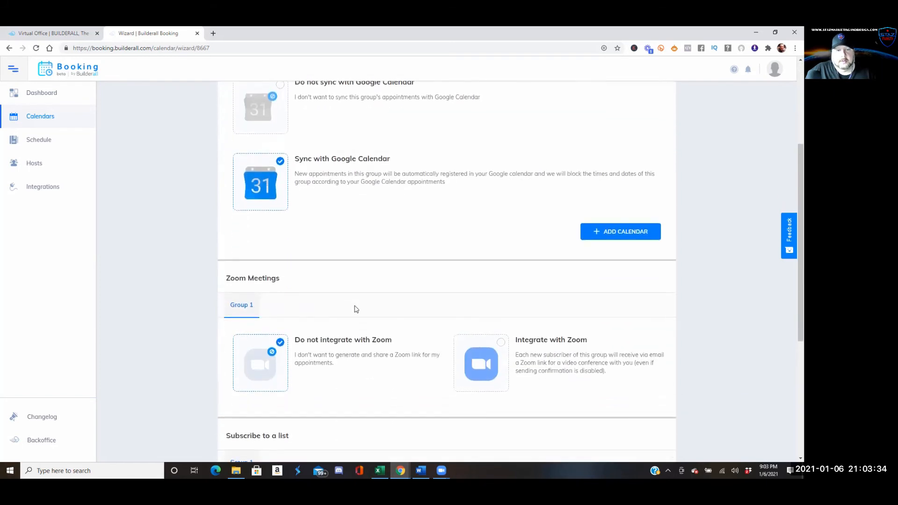
scroll(355, 309, down, 1)
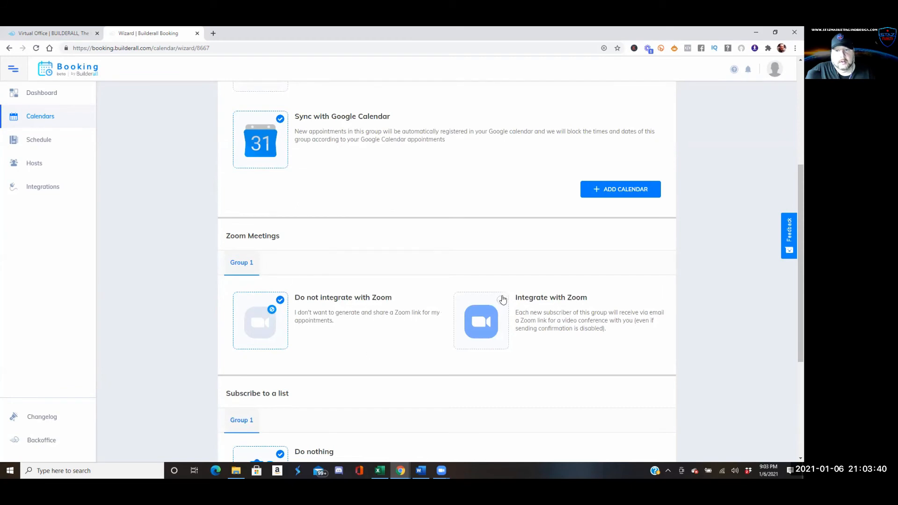
Try Zoom integration, dismiss its sign-in window, and revert to 'Do not integrate'
click(502, 302)
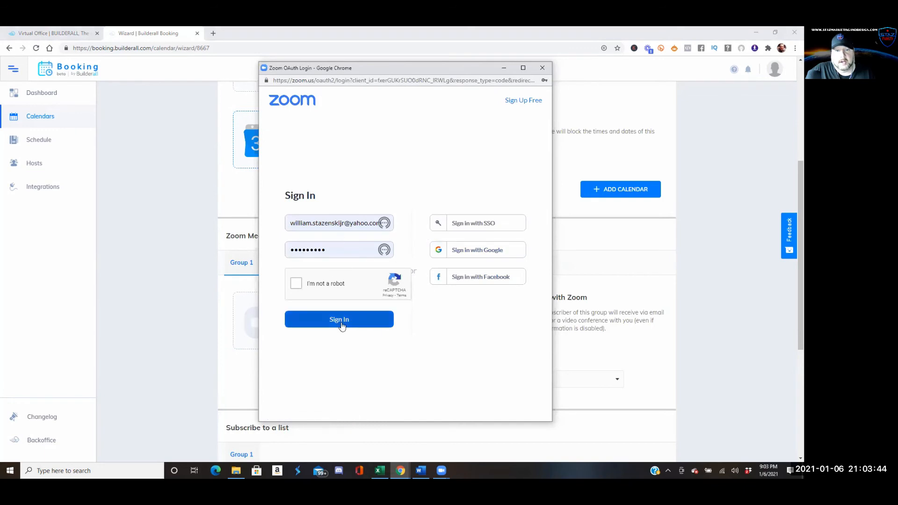
click(542, 68)
click(306, 320)
scroll(335, 317, down, 4)
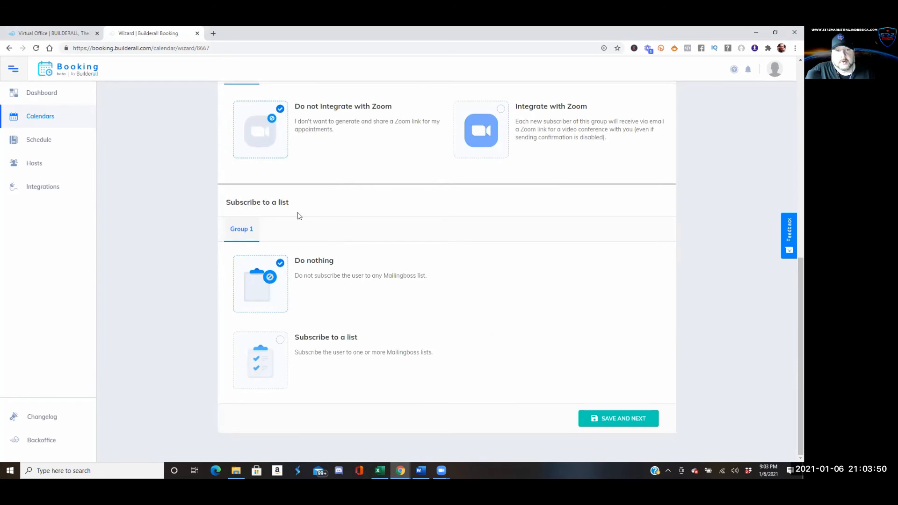
Subscribe bookers to the 'STAZ Marketing and Designs, LLC' list and save the Automation step
click(280, 343)
scroll(421, 351, down, 1)
click(467, 368)
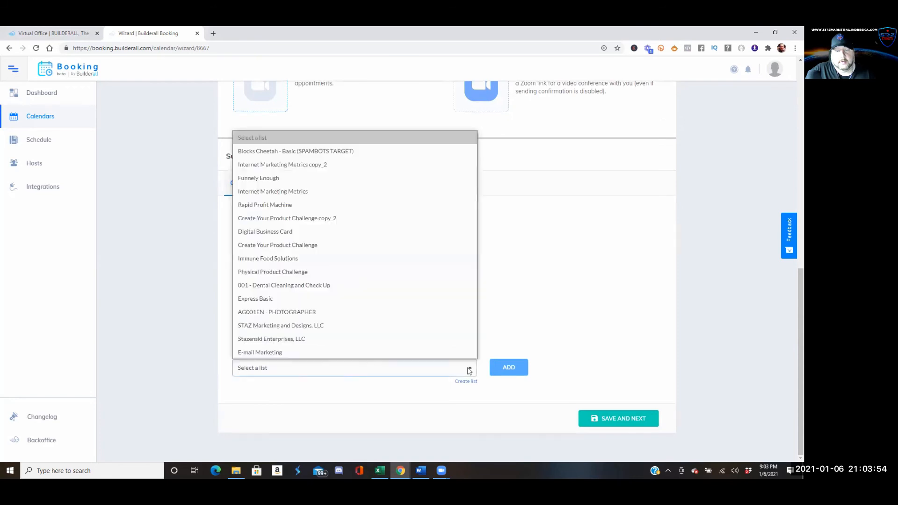
click(291, 326)
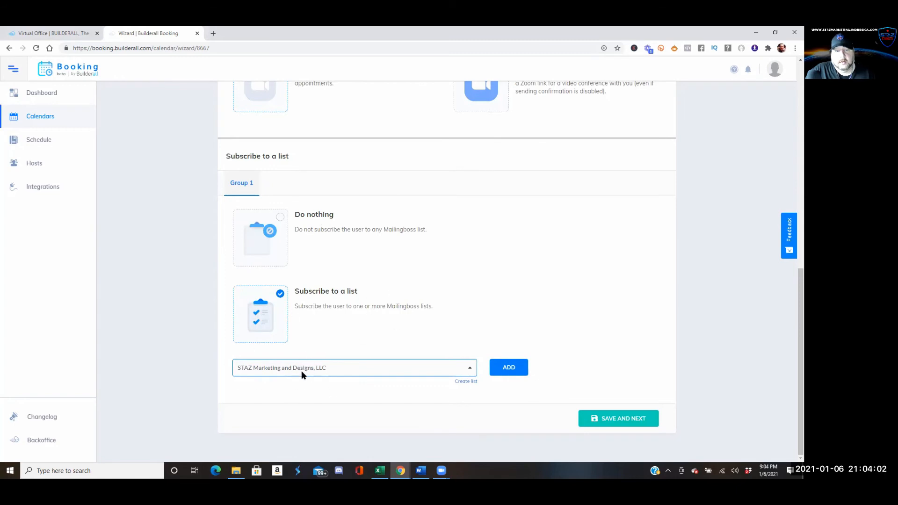
click(607, 425)
Link the Google account's Facebook appointments calendar with Read & Write (Two-Way) sync, then save
scroll(445, 355, down, 1)
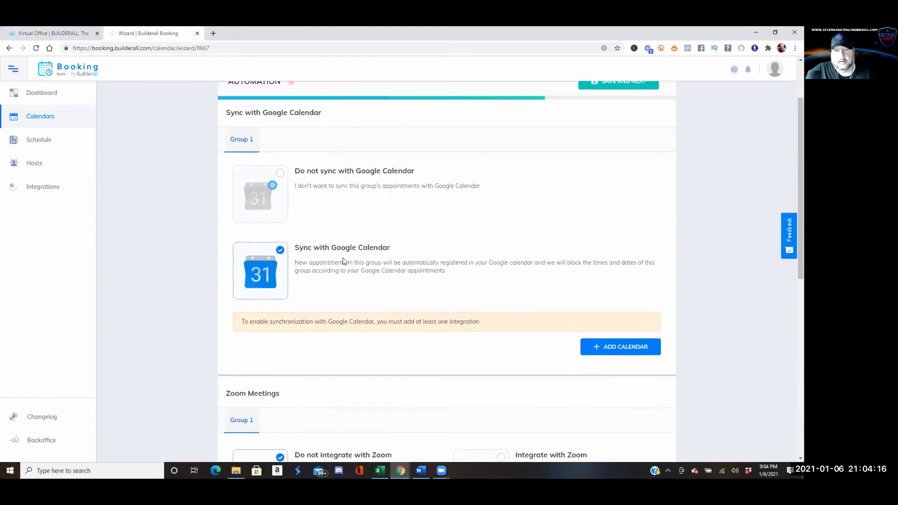
scroll(342, 262, down, 5)
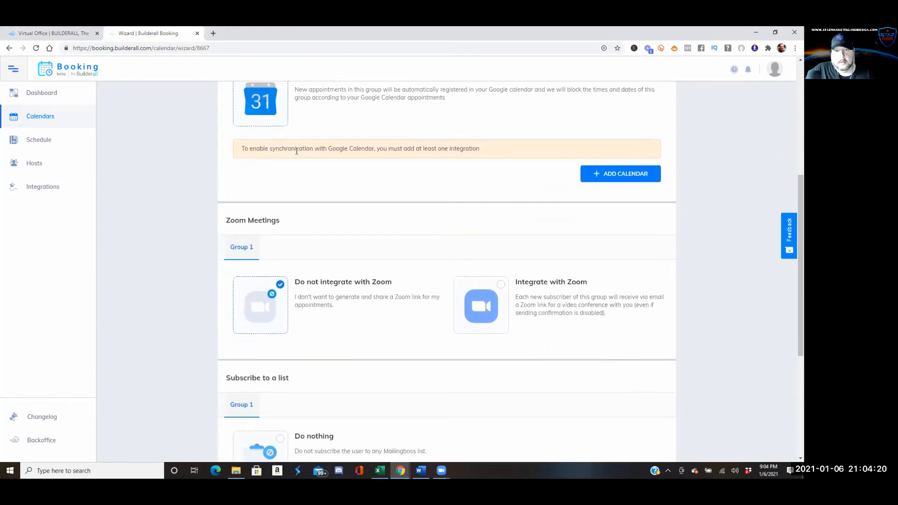
click(593, 176)
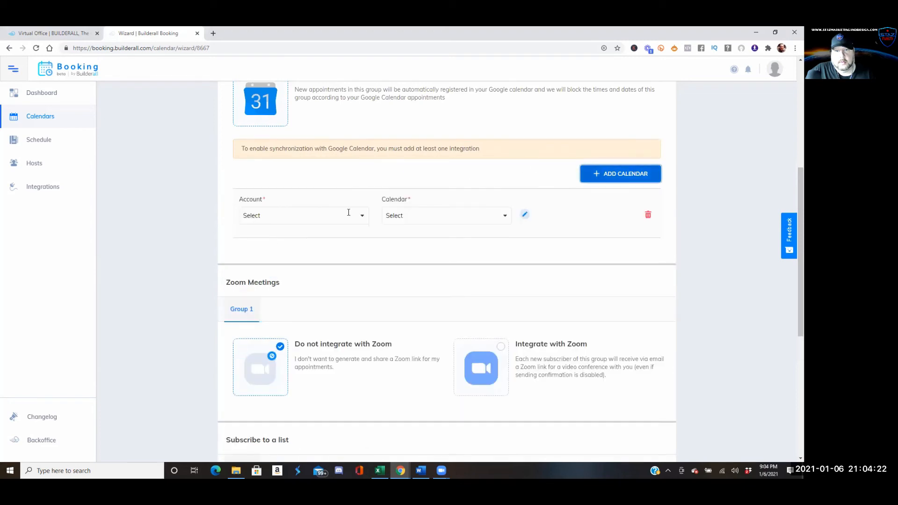
click(361, 216)
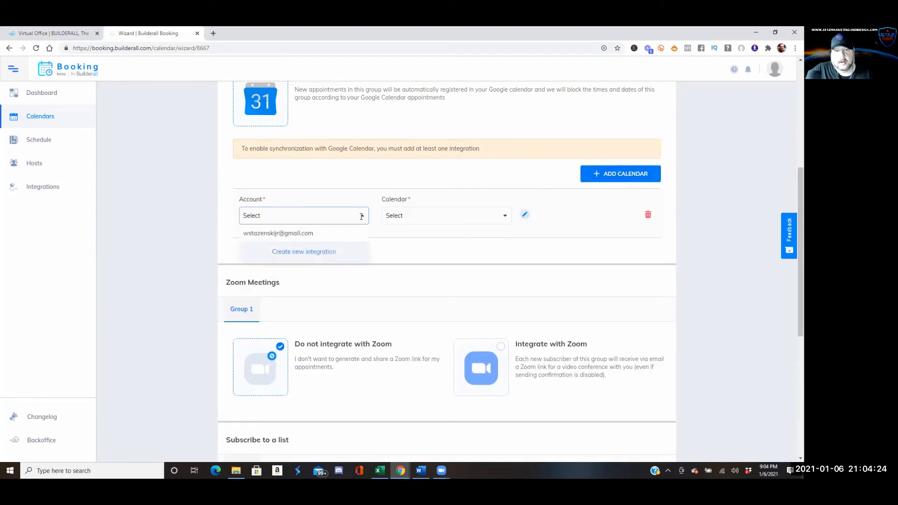
click(339, 234)
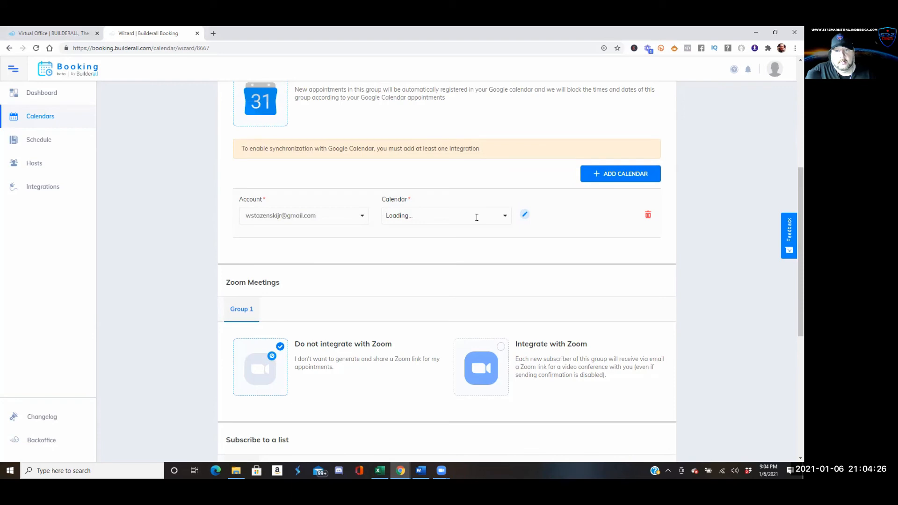
click(476, 217)
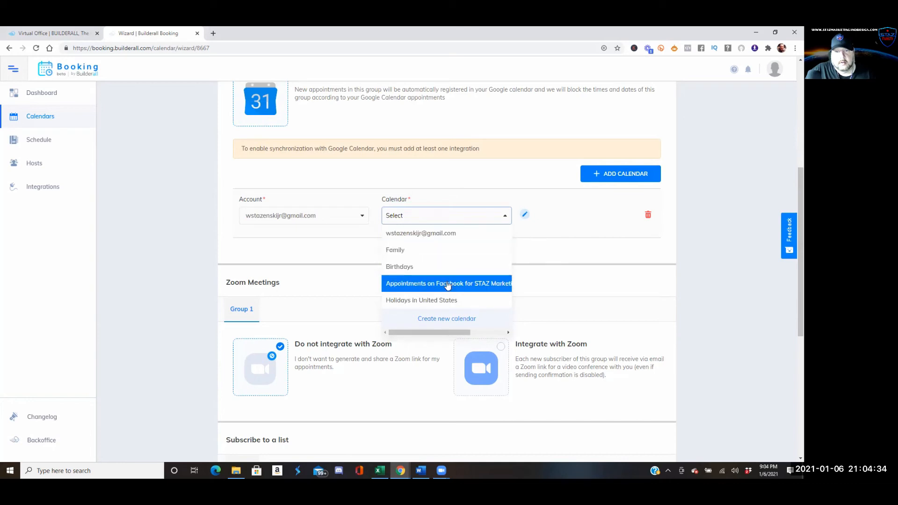
click(447, 284)
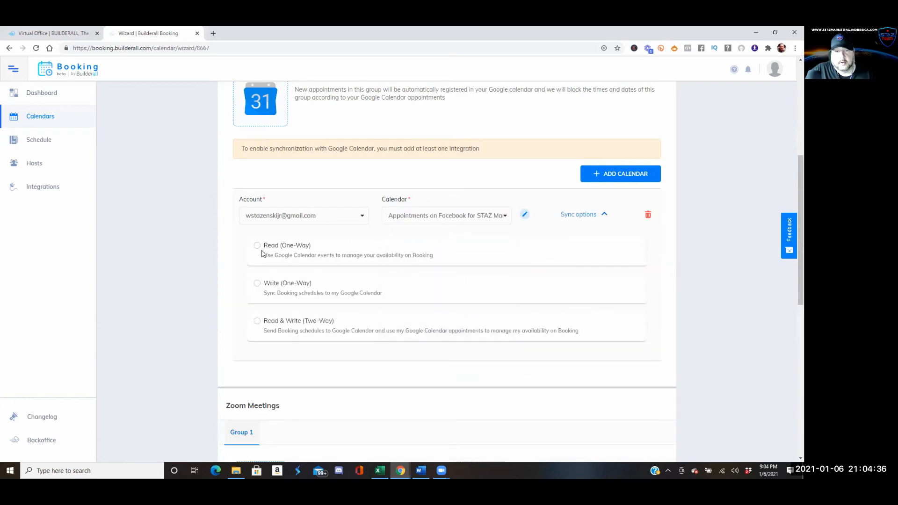
click(257, 322)
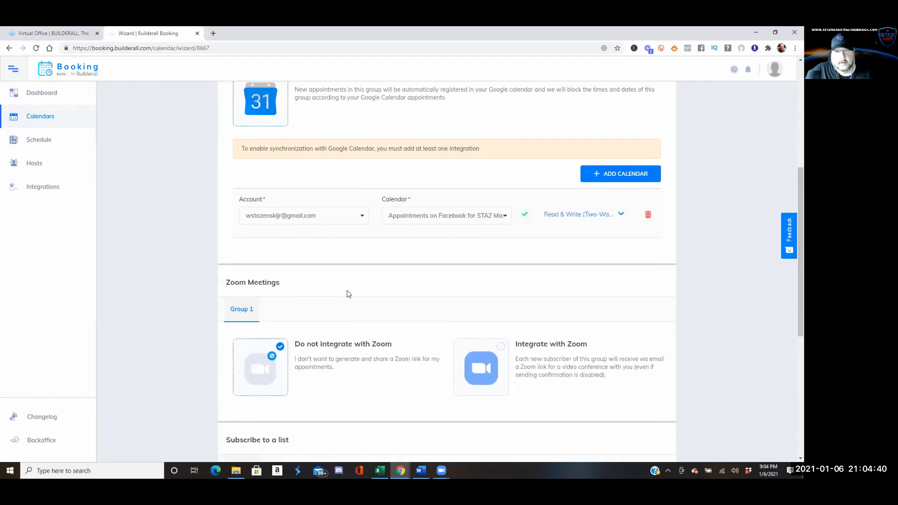
scroll(348, 295, down, 10)
click(611, 417)
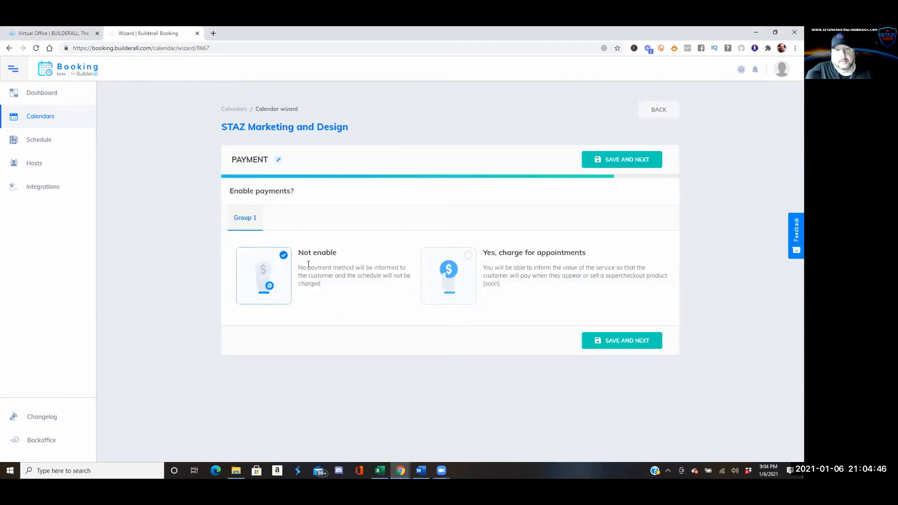
Charge 47.00 per appointment, paid when attending, and save to create the calendar
click(468, 257)
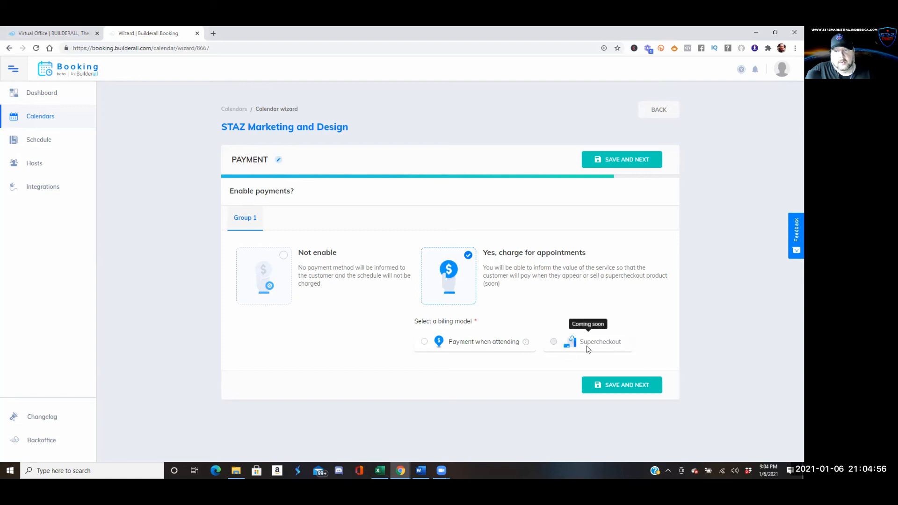
click(424, 342)
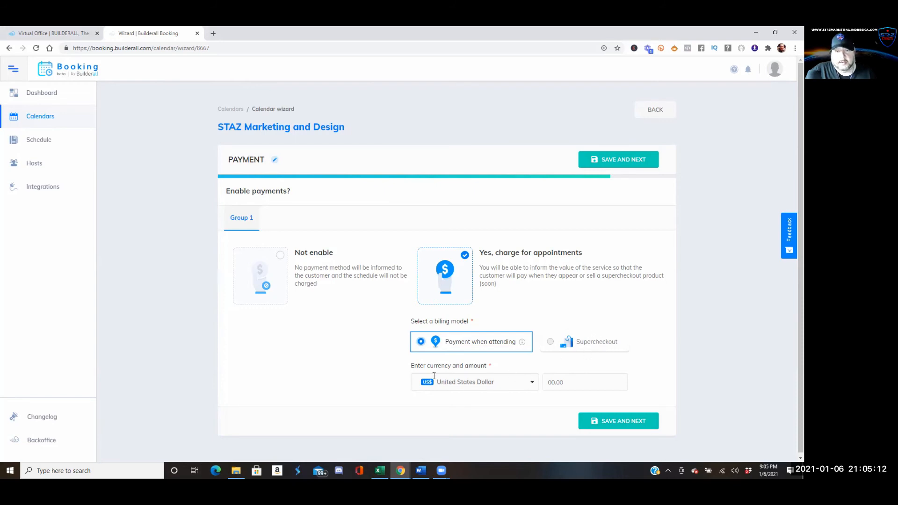
click(583, 383)
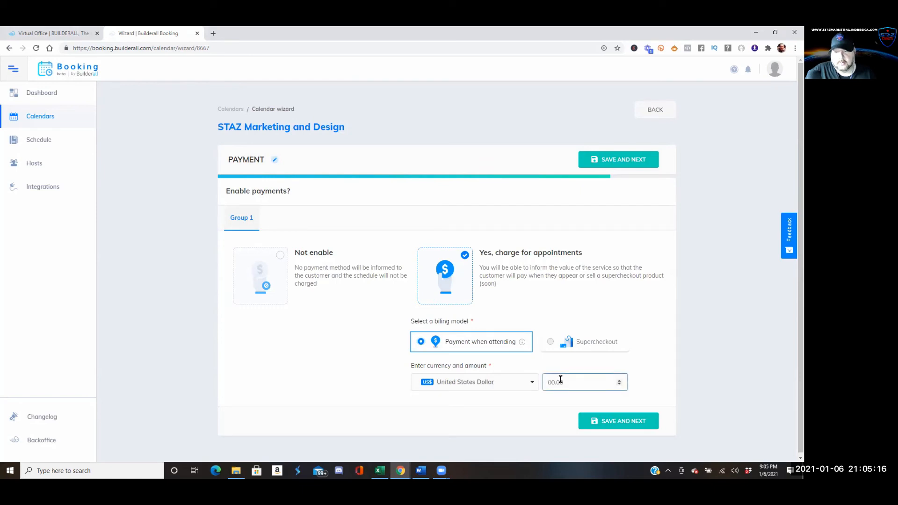
text(47.00)
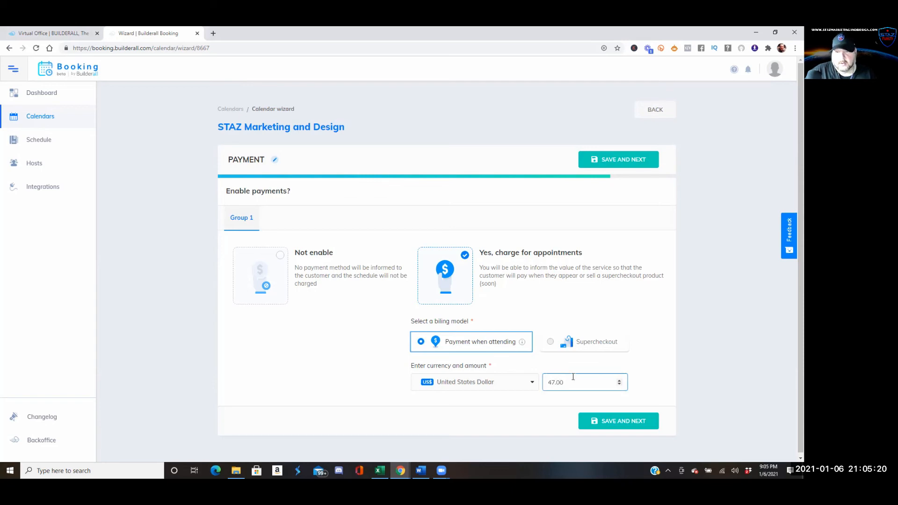
click(601, 424)
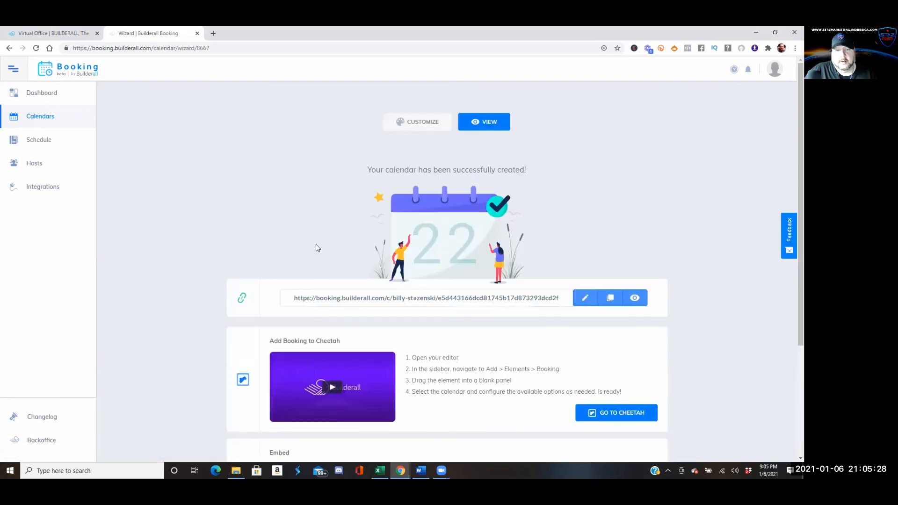
Scroll past the Cheetah and Embed sections and preview the booking page with the View button
scroll(317, 242, down, 2)
scroll(316, 241, down, 1)
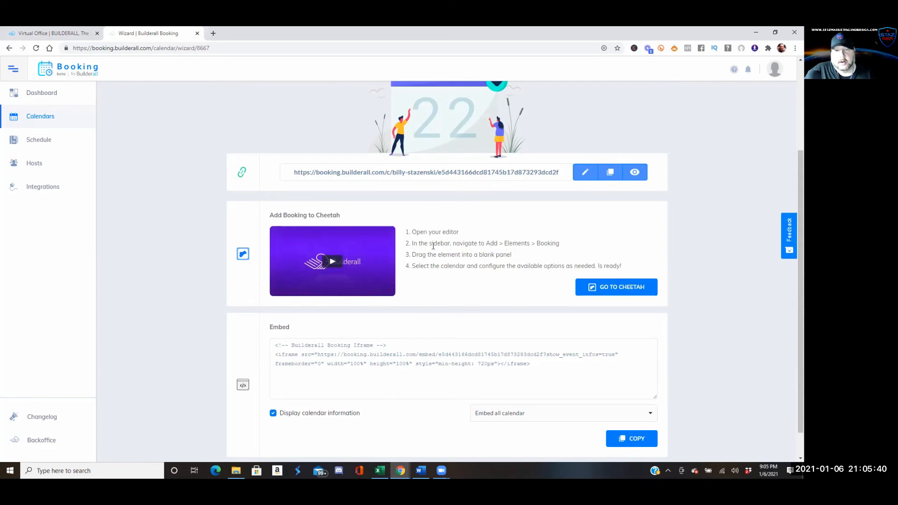
scroll(276, 321, down, 1)
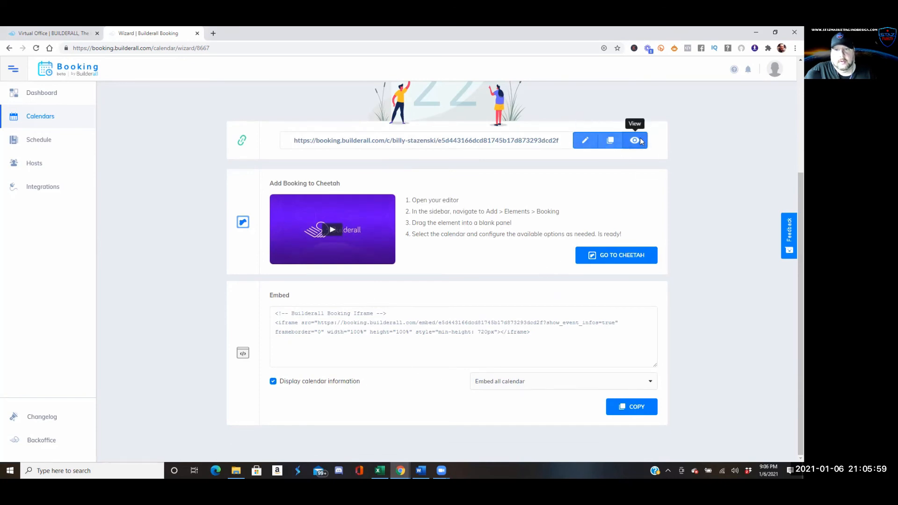
click(643, 141)
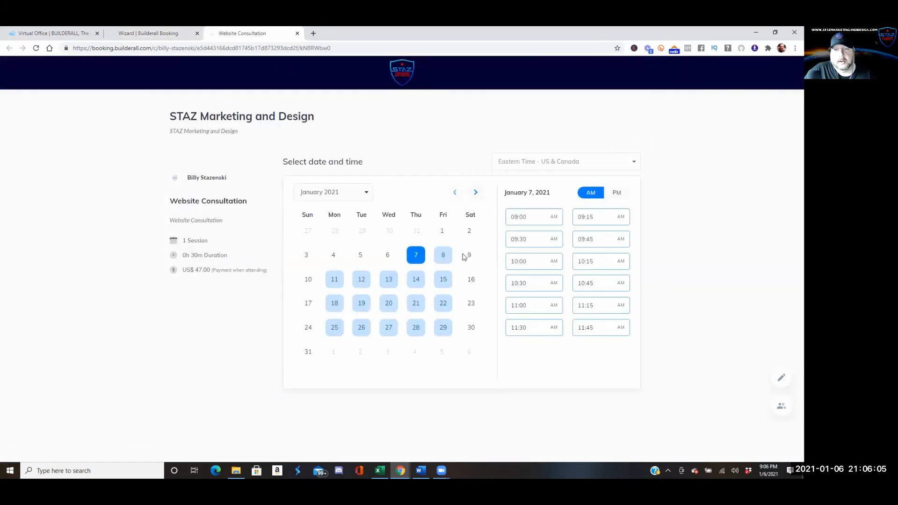
Book January 8 at 09:00, autofill the booker's details, and submit the test booking
click(445, 256)
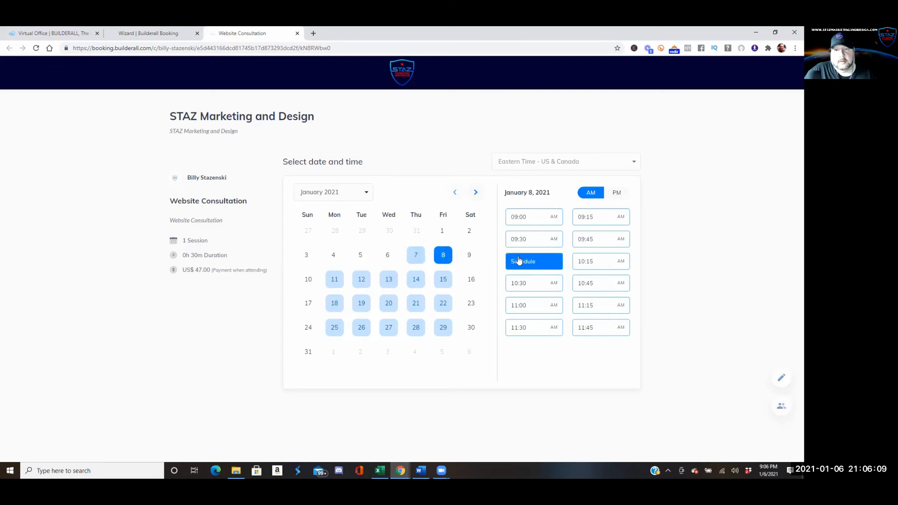
click(538, 217)
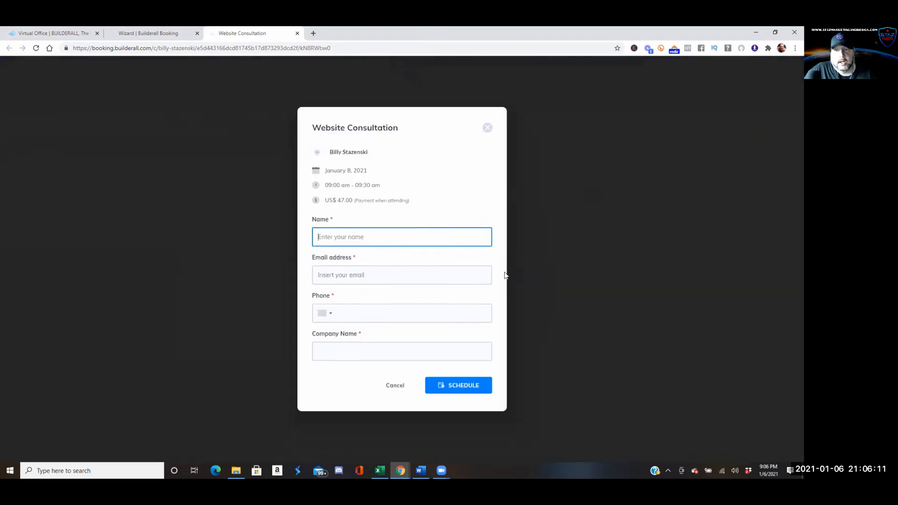
click(333, 235)
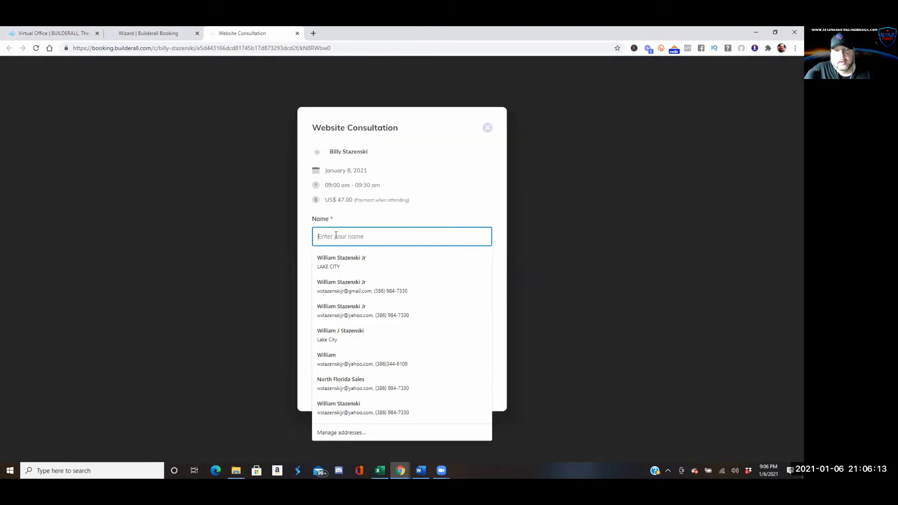
click(341, 259)
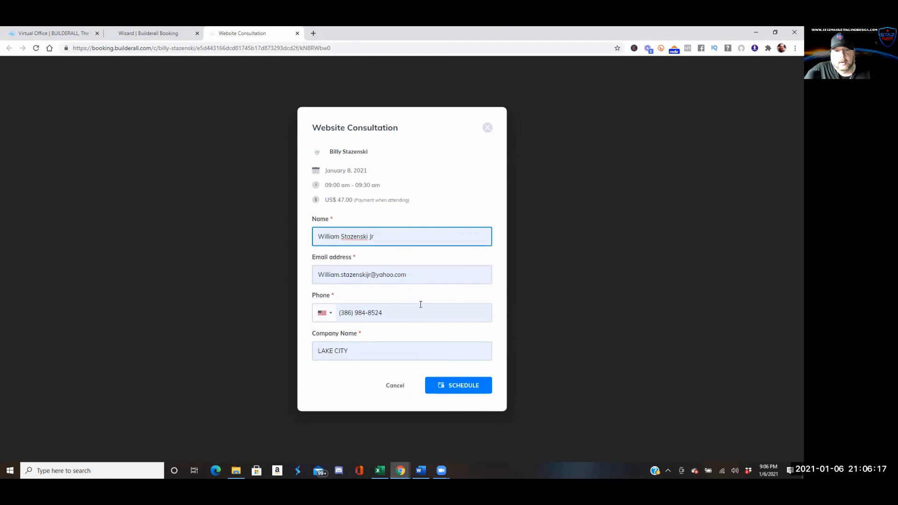
click(455, 387)
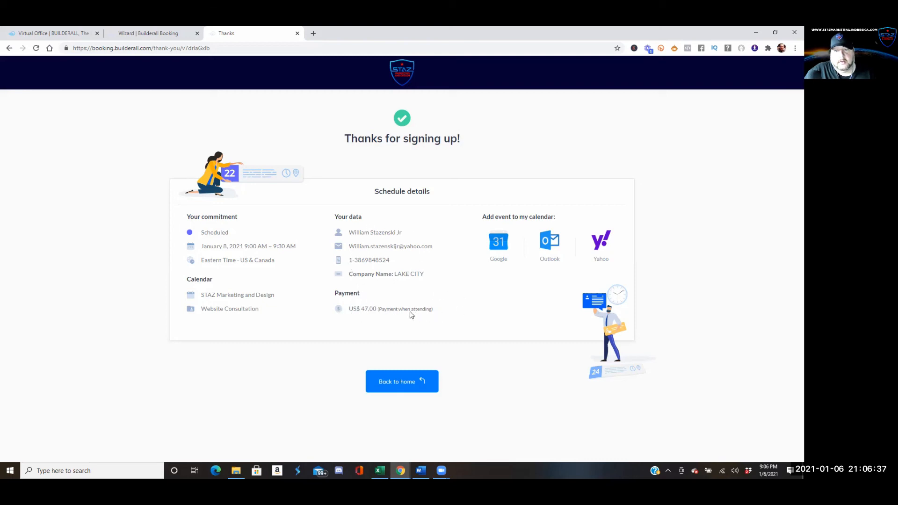
Return from the booking page to the calendar Wizard and open the Schedule list
click(420, 382)
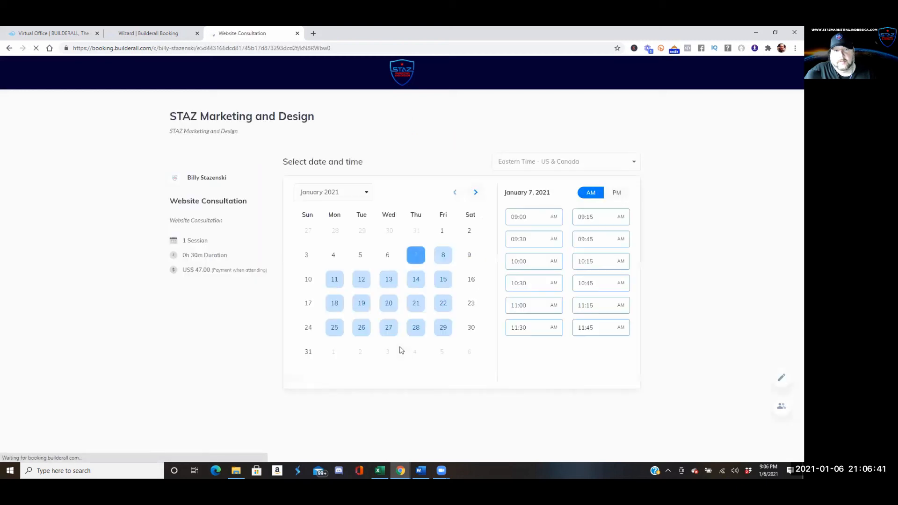
click(153, 33)
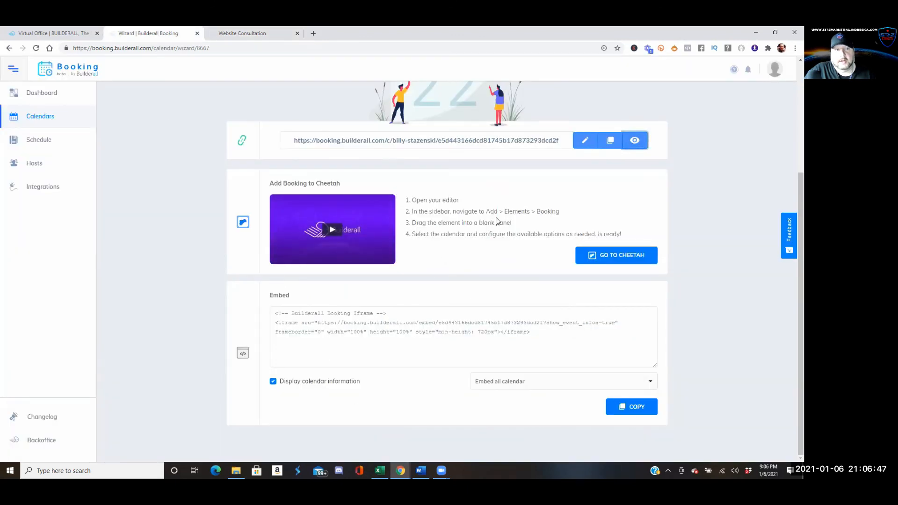
click(47, 141)
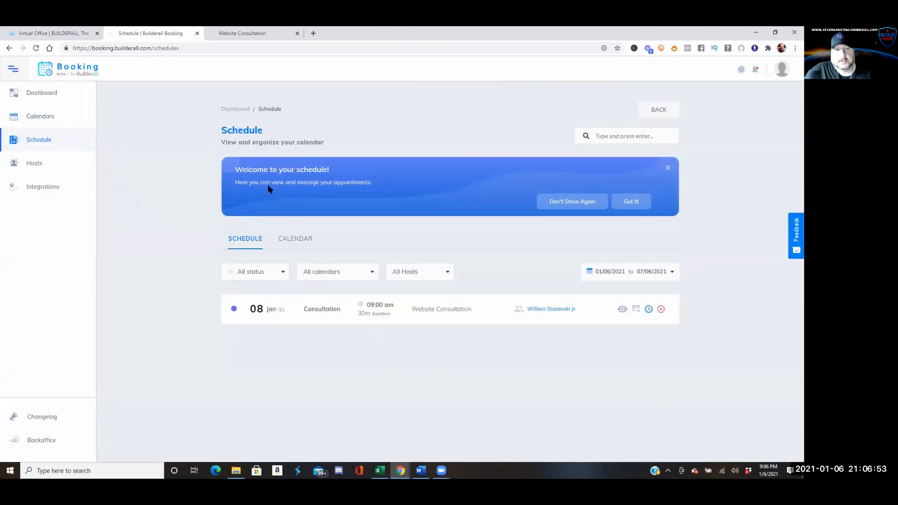
Check the 08 Jan 09:00 am Website Consultation's reschedule options without changes, then open the All Hosts filter
click(649, 310)
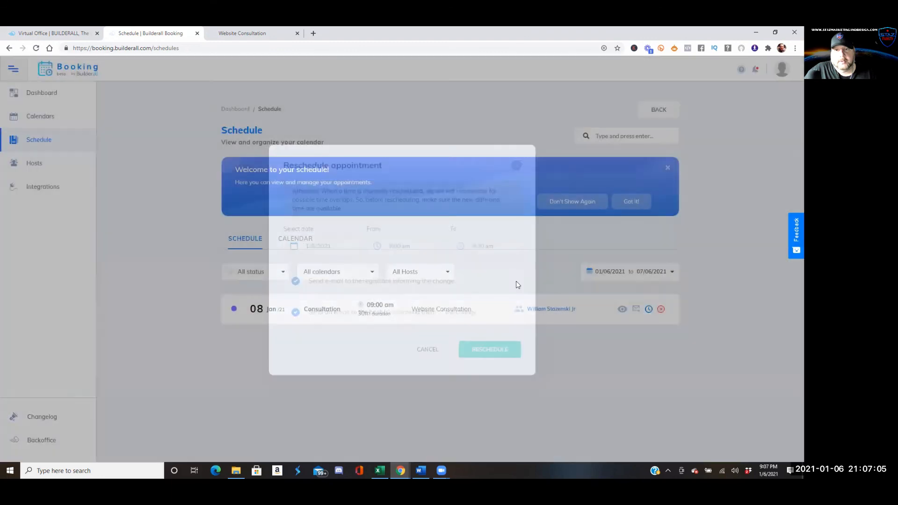
click(516, 165)
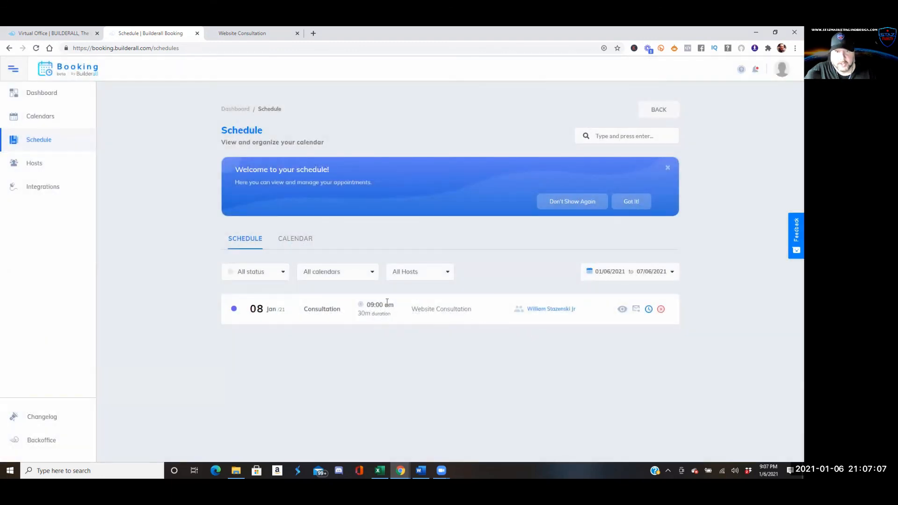
click(451, 275)
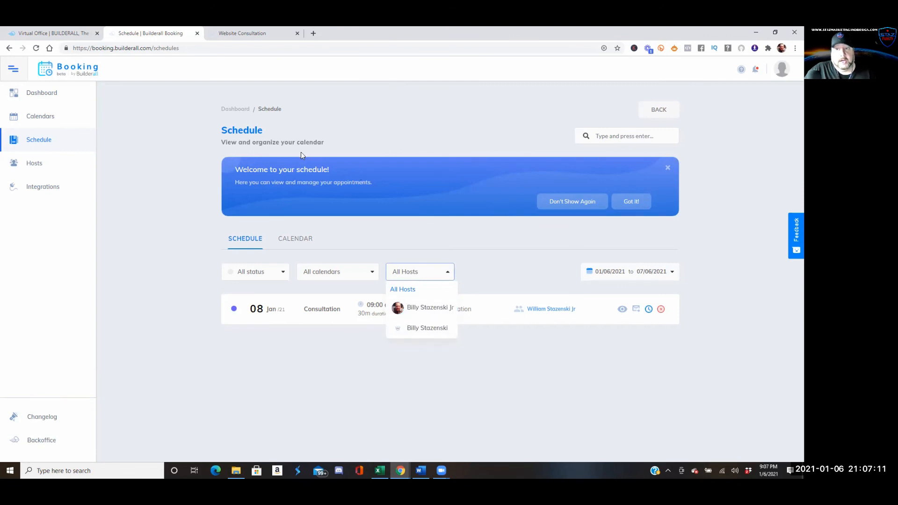
Open Hosts to view the two existing hosts, opening and cancelling the New Host form
click(39, 163)
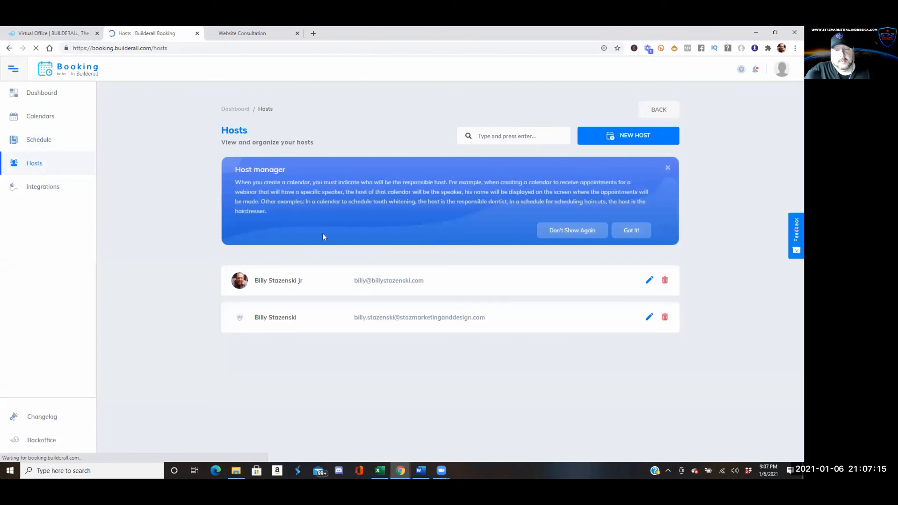
click(622, 136)
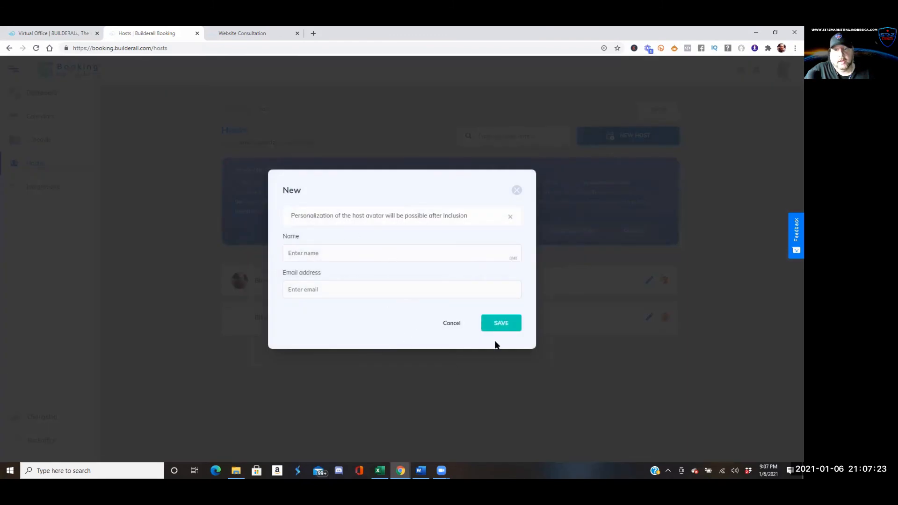
click(516, 190)
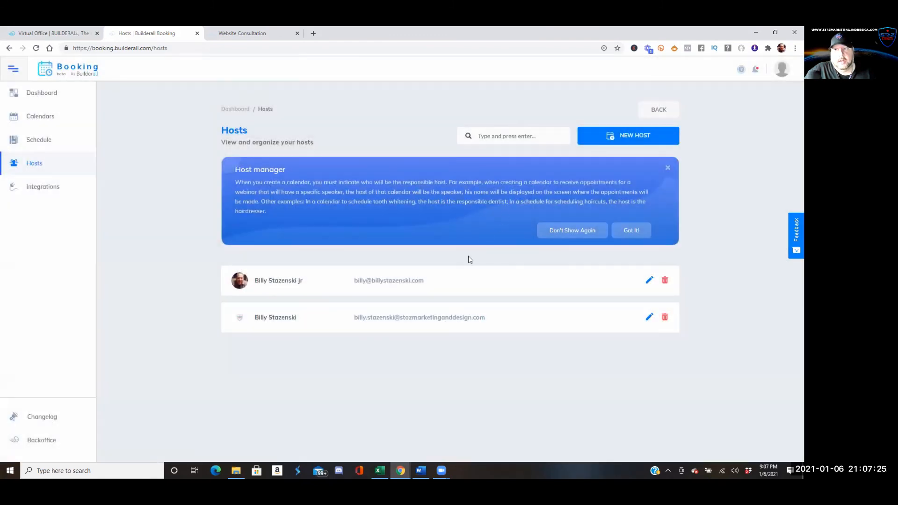